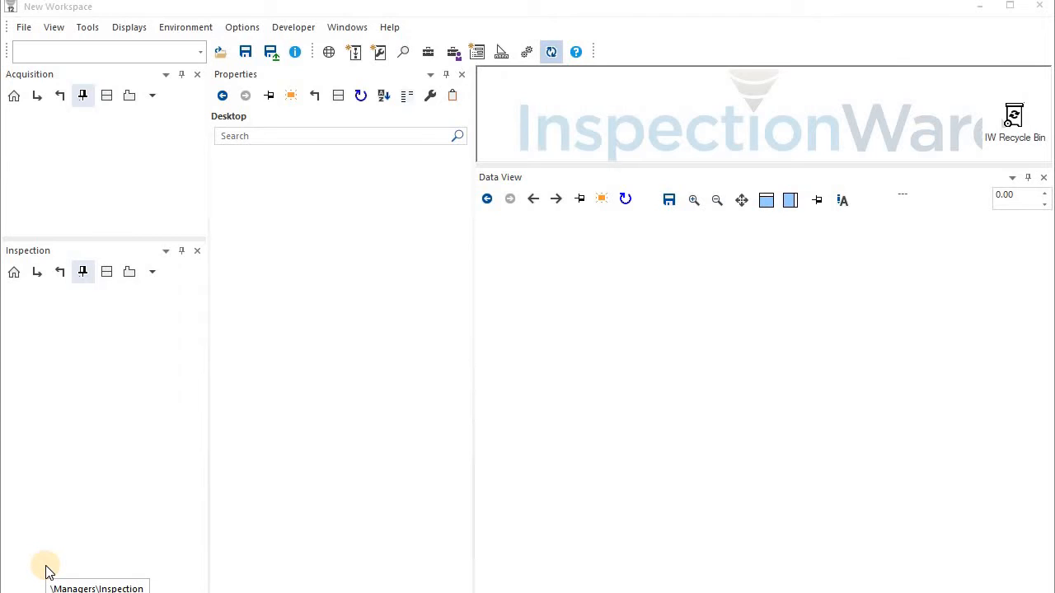
# Add a Simulated A Scans object to the Acquisition manager.
pyautogui.rightClick(68, 135)
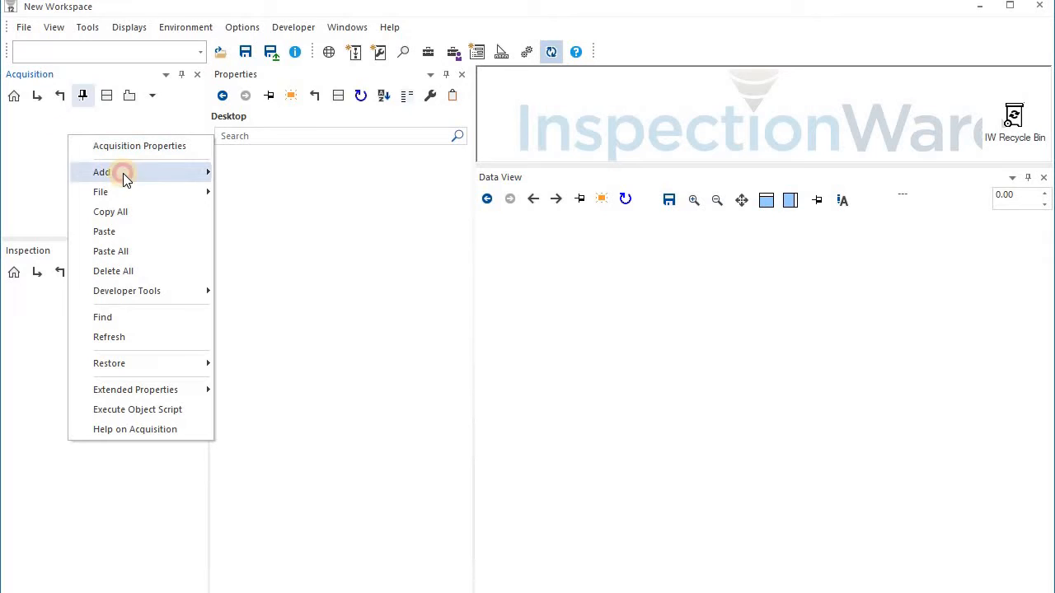
pyautogui.click(121, 175)
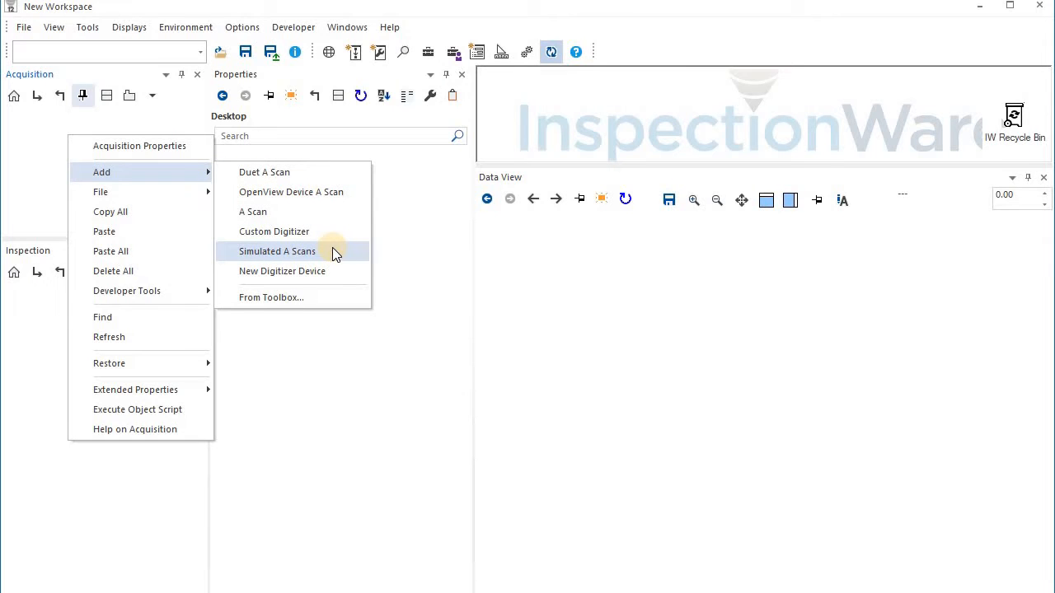
pyautogui.click(332, 250)
# Set the channel type of Ch A to Phased Array.
pyautogui.click(81, 142)
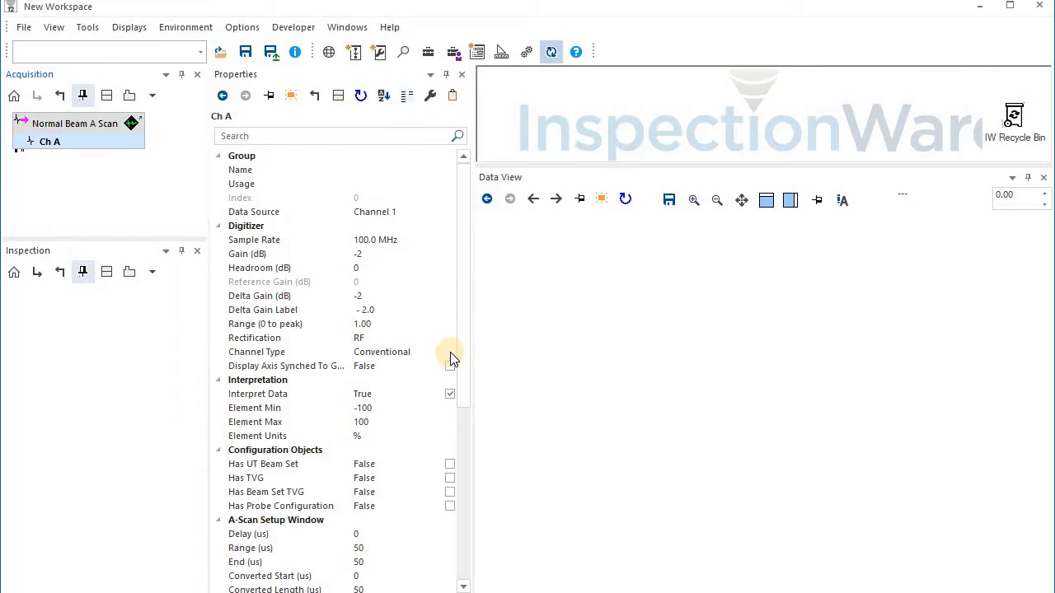
pyautogui.click(454, 354)
pyautogui.click(446, 352)
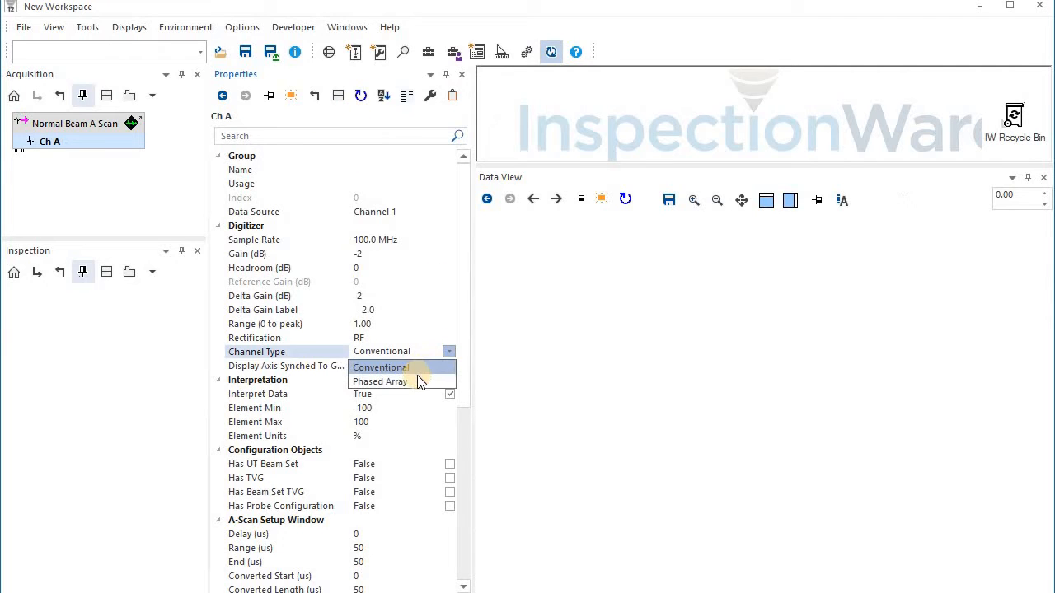
pyautogui.click(416, 381)
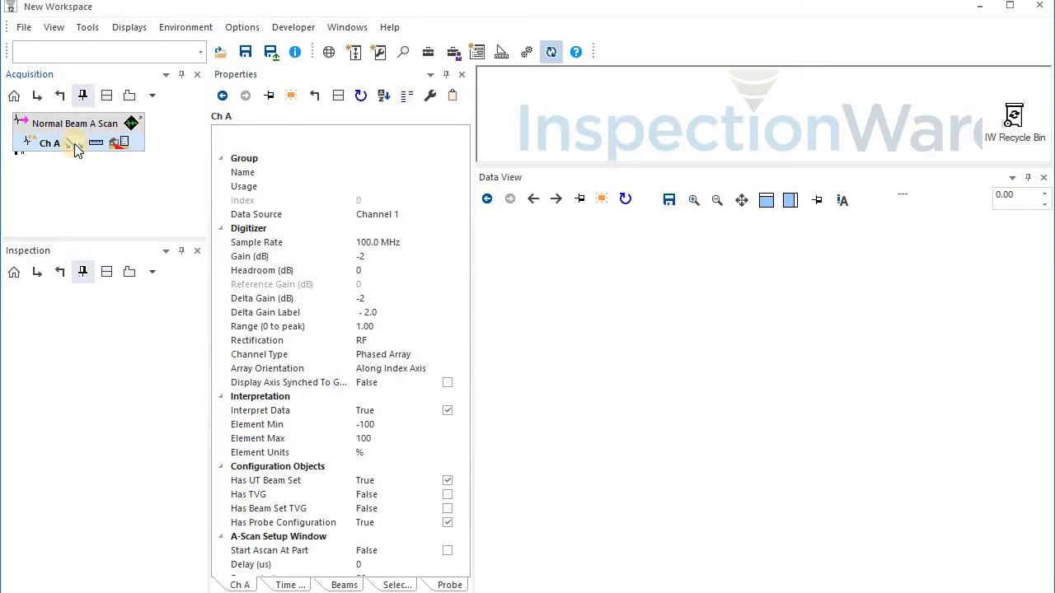
# Create a Sectorial Beamset focal law task from Ch A's beam set in the Inspection manager.
pyautogui.rightClick(75, 144)
pyautogui.moveTo(173, 215)
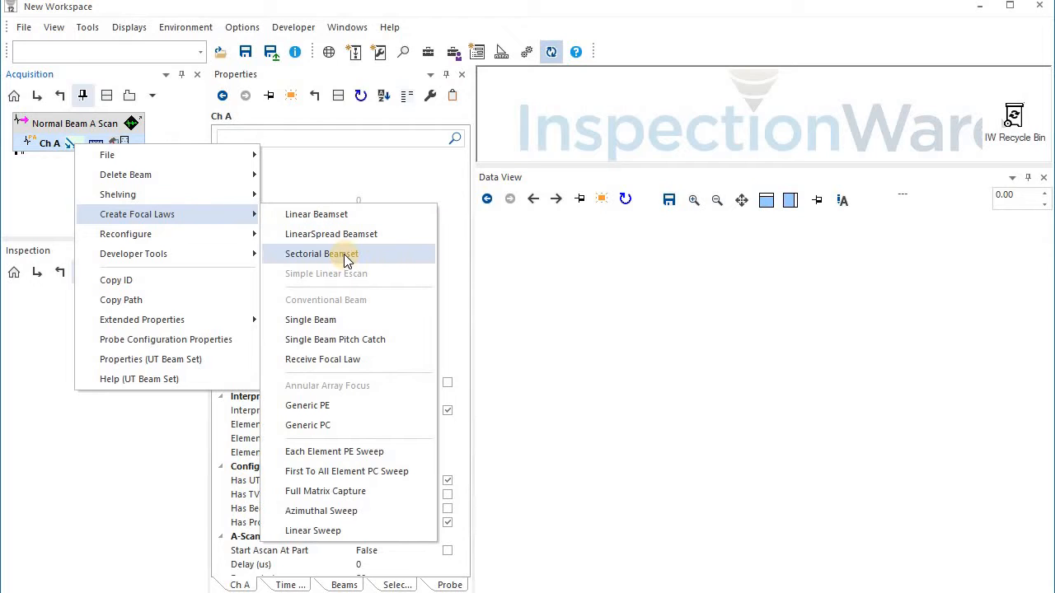
pyautogui.moveTo(345, 255); pyautogui.dragTo(37, 313)
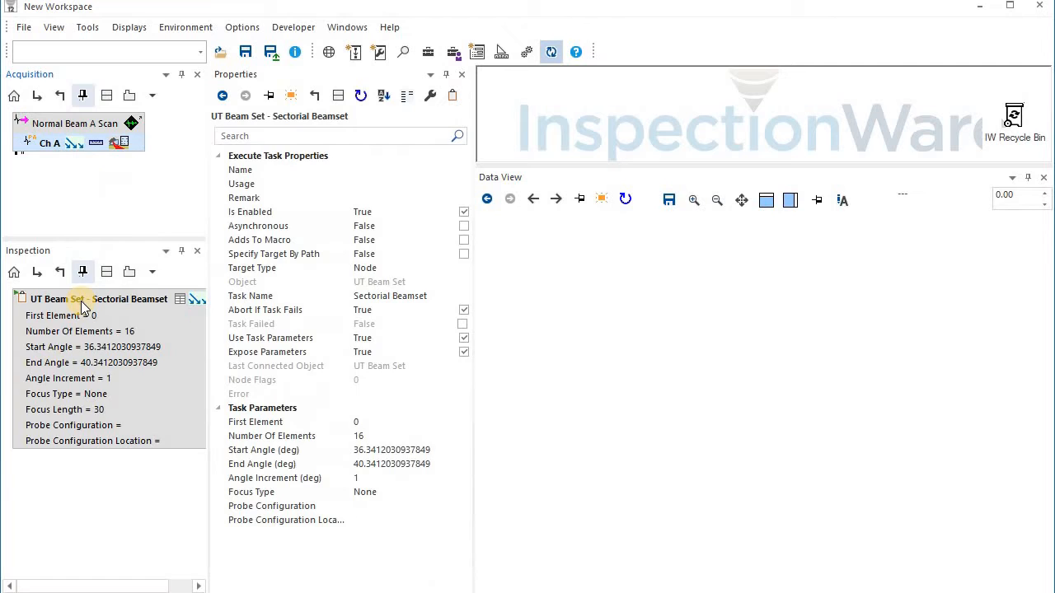
# Set the sectorial beamset task's start angle to 35 and end angle to 70 degrees, and run the task.
pyautogui.doubleClick(81, 301)
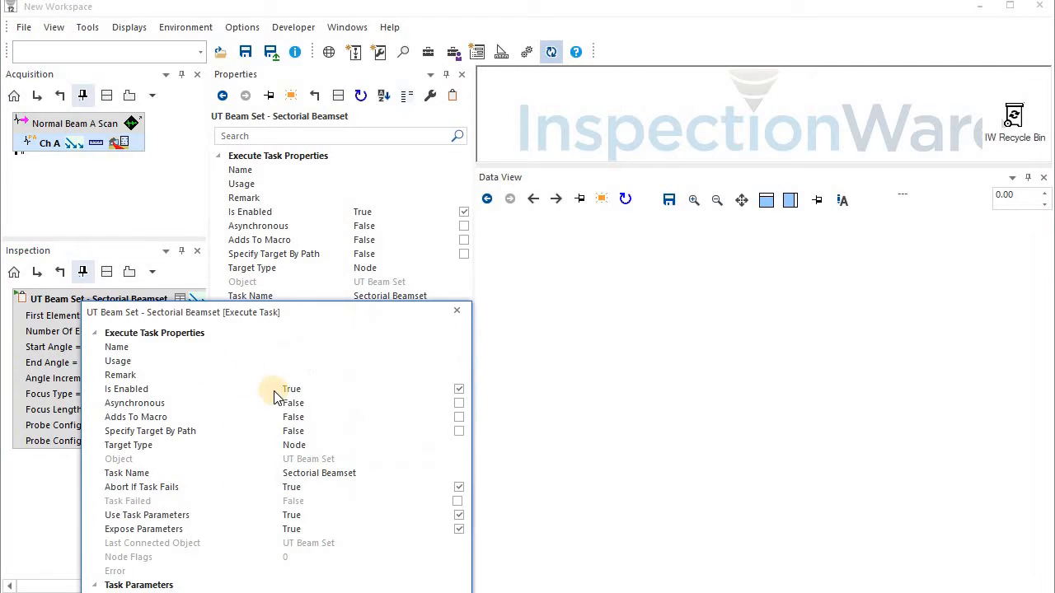
pyautogui.moveTo(188, 294); pyautogui.dragTo(435, 115)
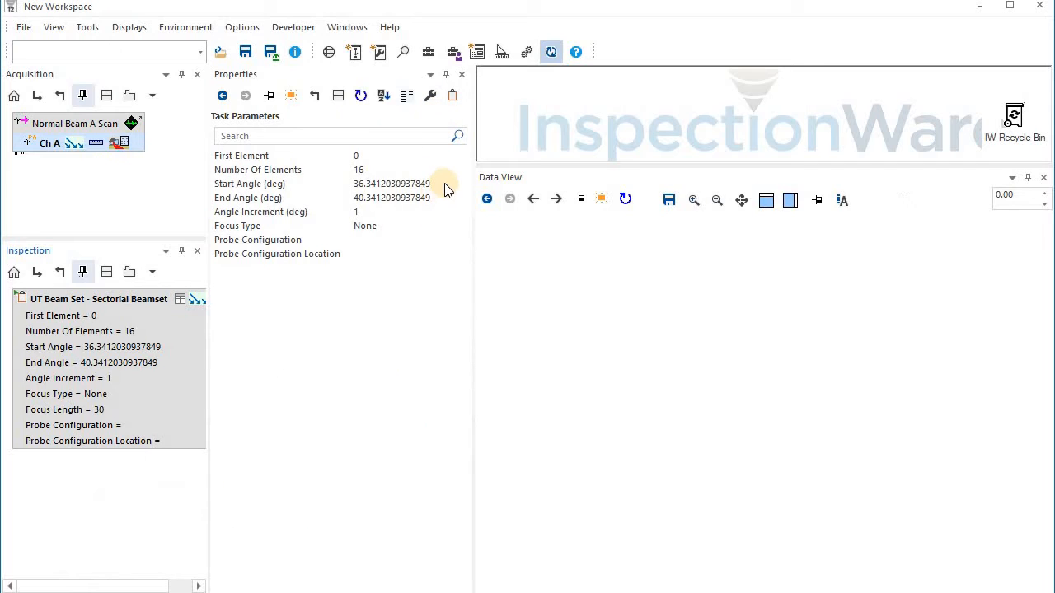
pyautogui.click(334, 186)
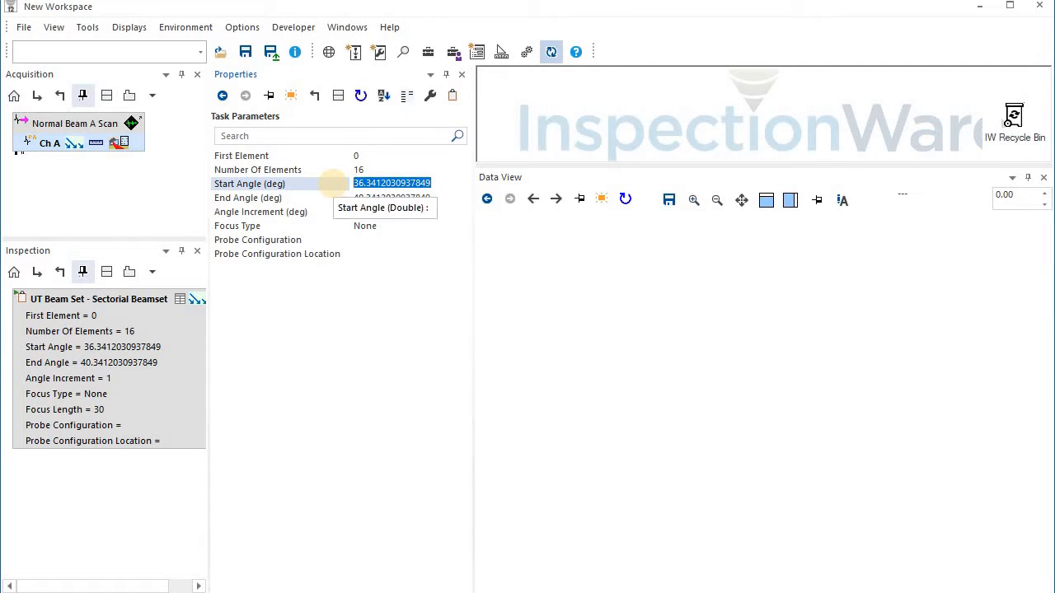
pyautogui.write('35')
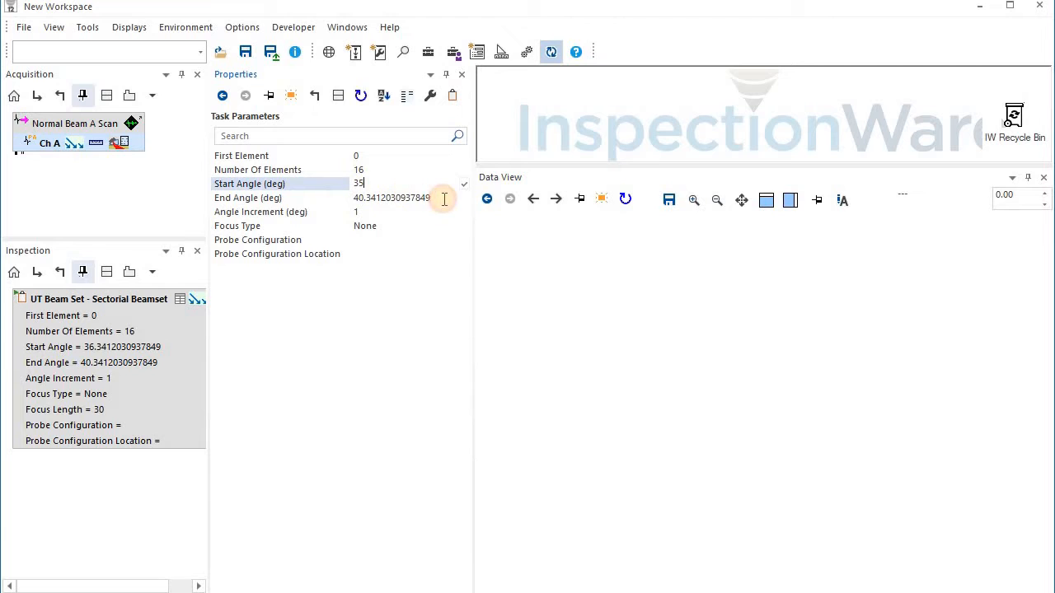
pyautogui.click(321, 199)
pyautogui.write('7')
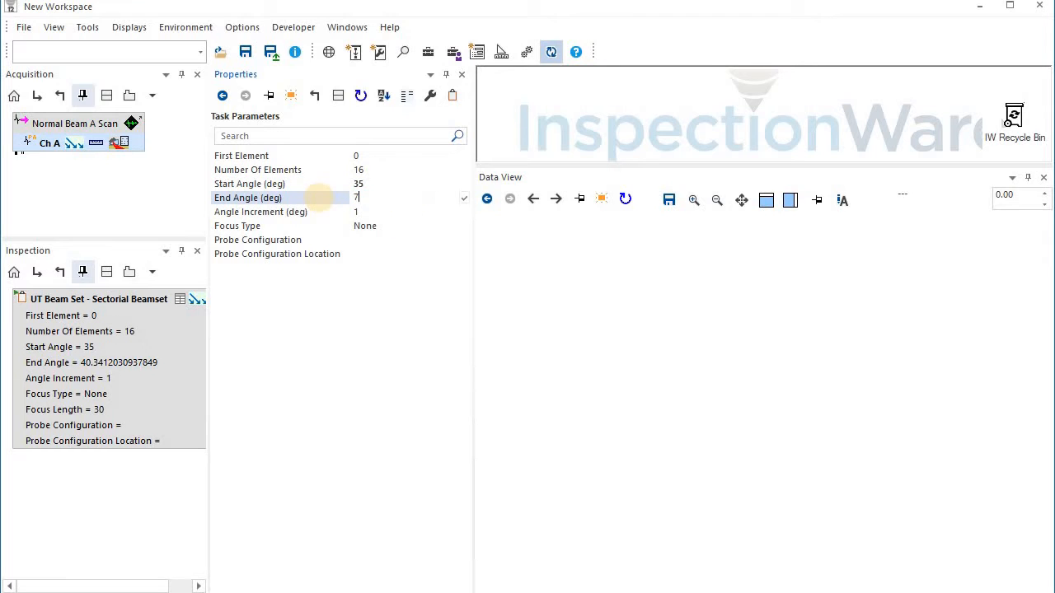
pyautogui.write('0')
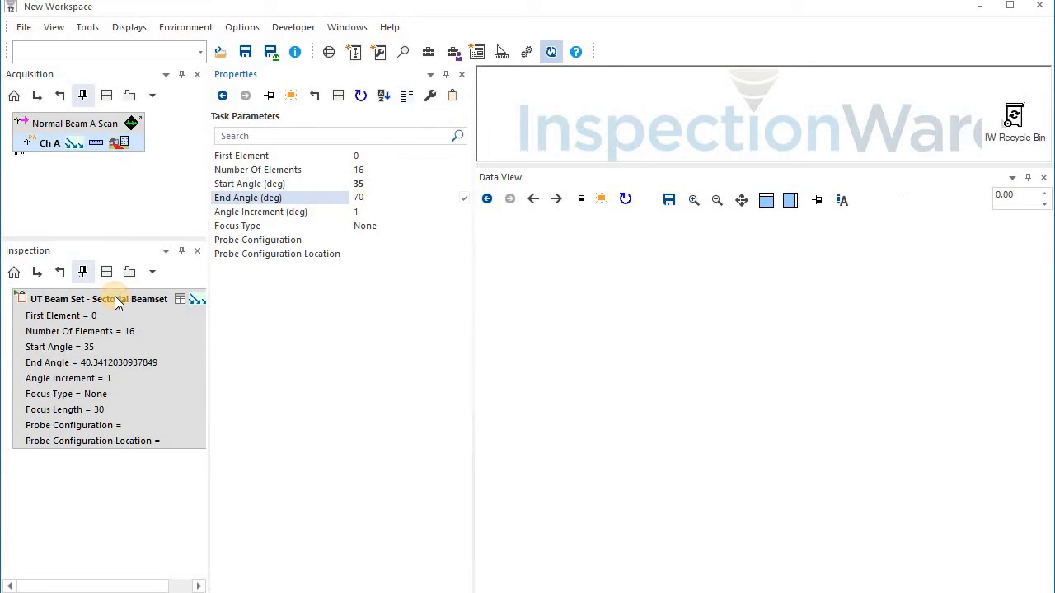
pyautogui.click(118, 304)
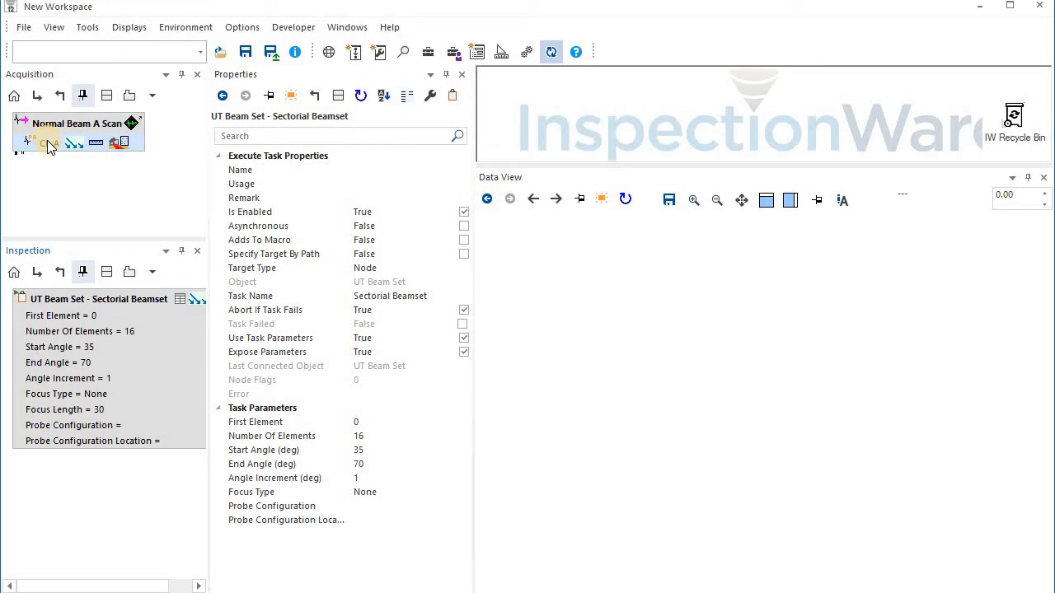
# Show Ch A in the data view, and add a Sweep Correction to the channel to display its corrected scan.
pyautogui.moveTo(50, 144); pyautogui.dragTo(669, 352)
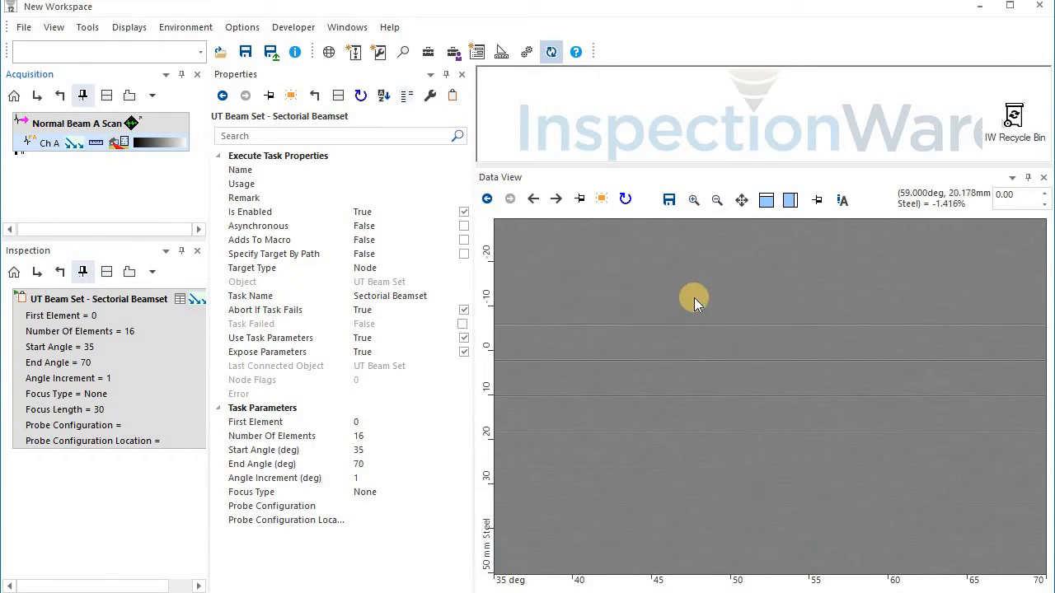
pyautogui.rightClick(37, 140)
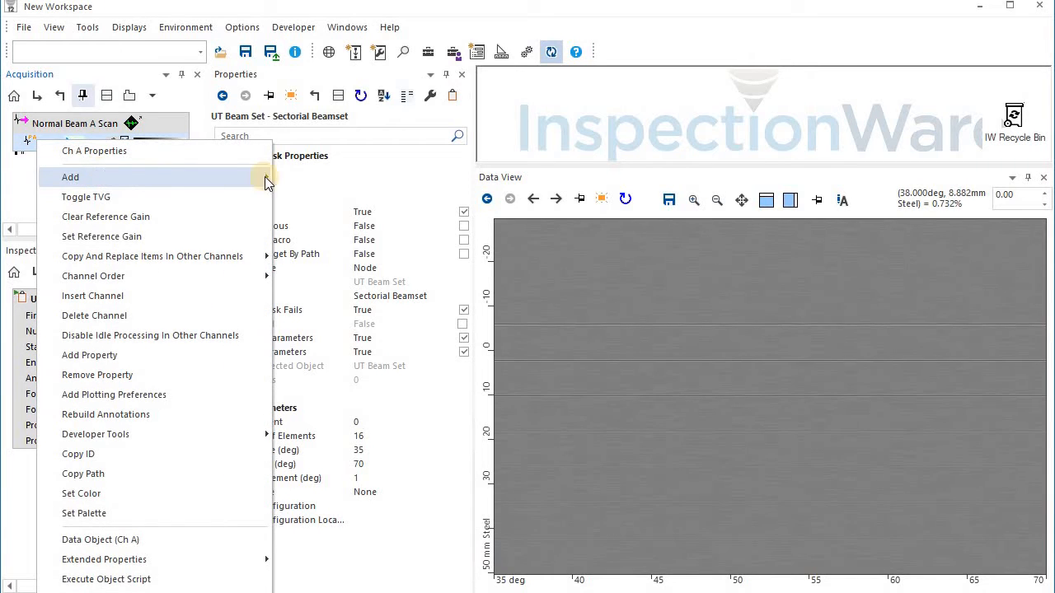
pyautogui.moveTo(264, 176)
pyautogui.click(338, 217)
pyautogui.moveTo(82, 171); pyautogui.dragTo(619, 324)
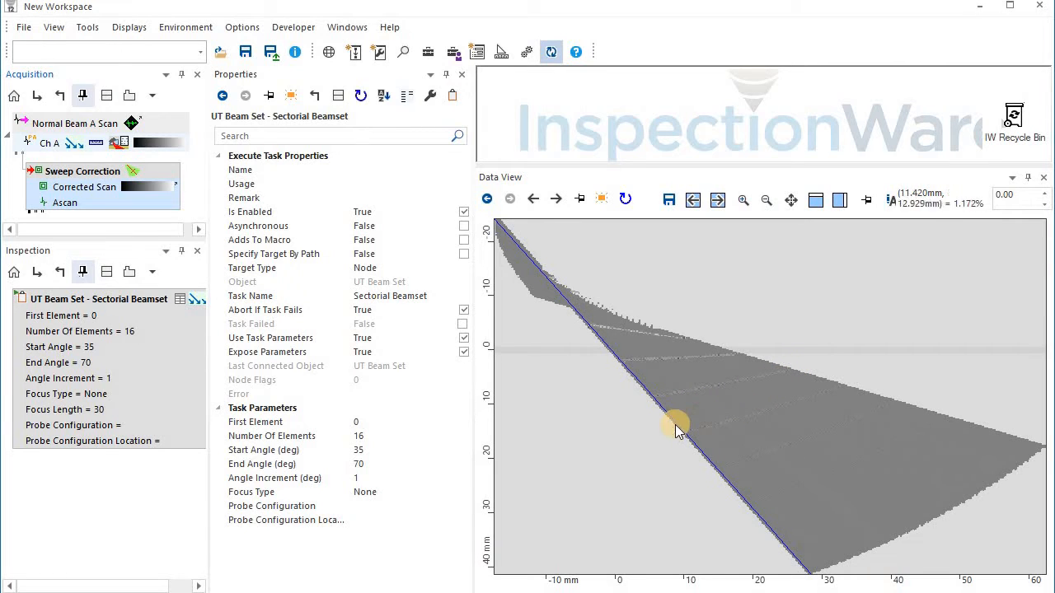
# Move the beam cursor across the corrected sectorial scan from the 35-degree edge to the 70-degree edge.
pyautogui.moveTo(675, 424)
pyautogui.moveTo(675, 424); pyautogui.dragTo(819, 375)
pyautogui.moveTo(818, 377)
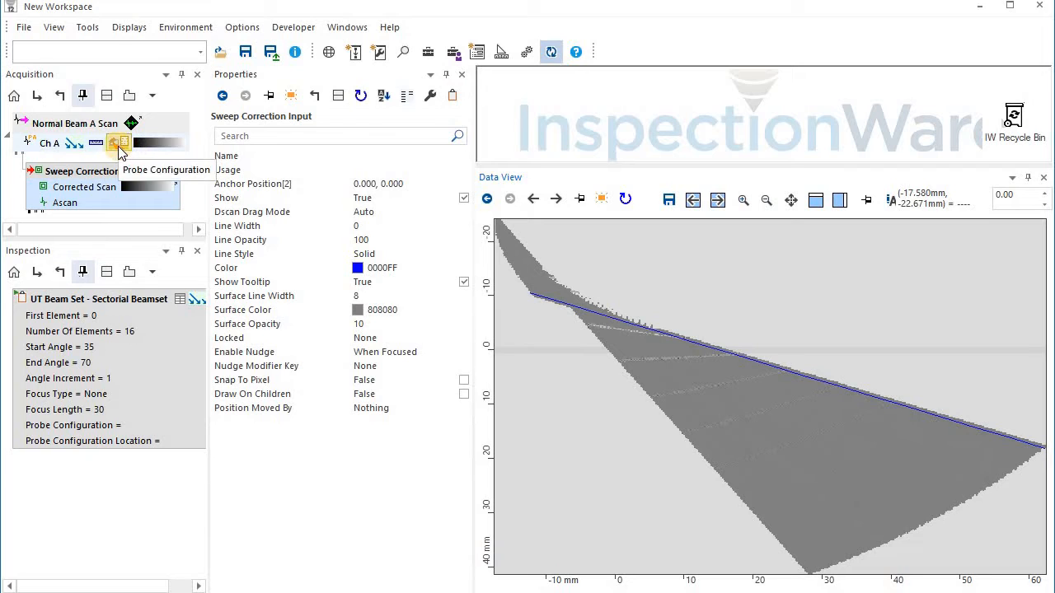
# Display Ch A's probe configuration properties and examine the transducer, wedge, material and probe position settings.
pyautogui.moveTo(119, 153); pyautogui.dragTo(368, 123)
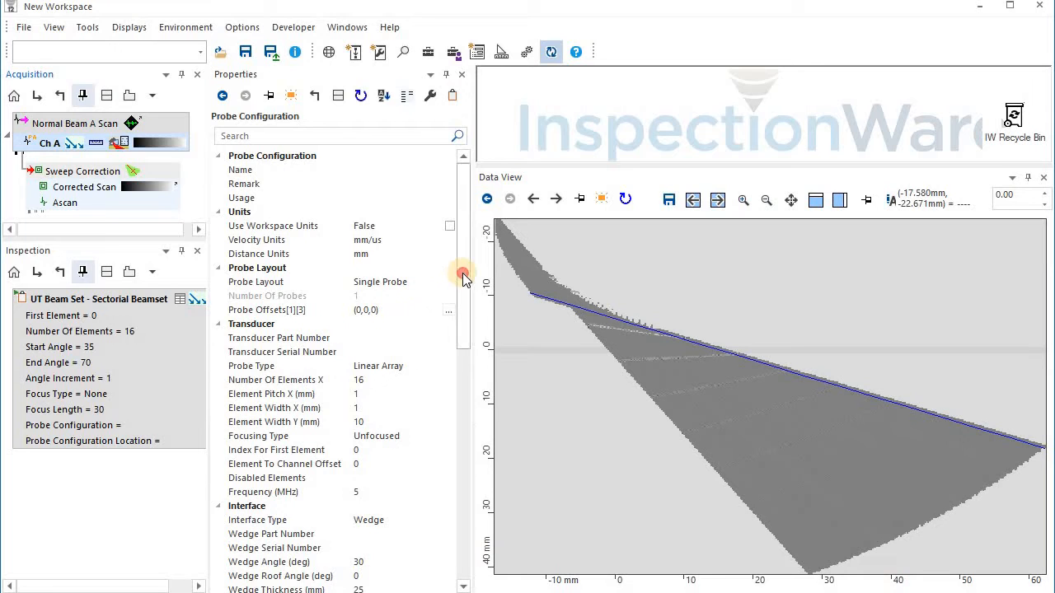
pyautogui.scroll(-2, 463, 309)
pyautogui.scroll(-1, 338, 259)
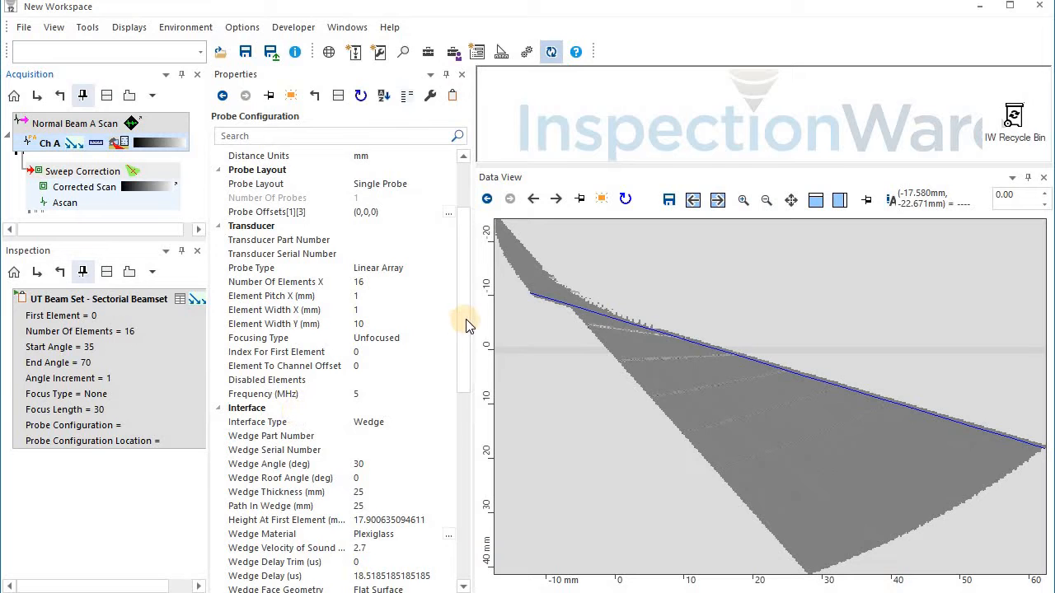
pyautogui.scroll(-2, 461, 446)
pyautogui.scroll(-6, 462, 461)
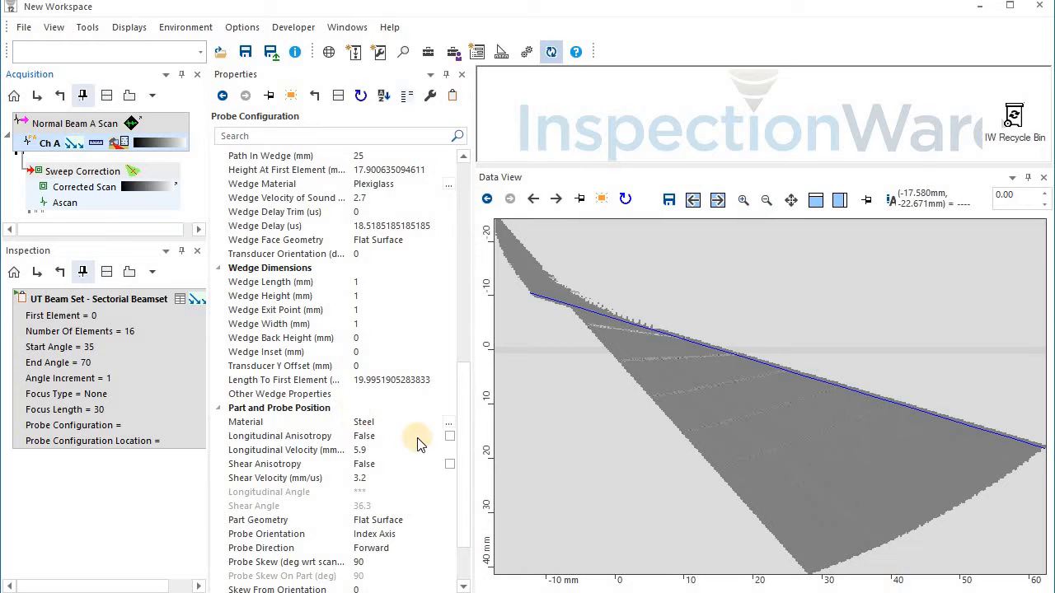
pyautogui.click(467, 443)
pyautogui.moveTo(466, 442); pyautogui.dragTo(468, 234)
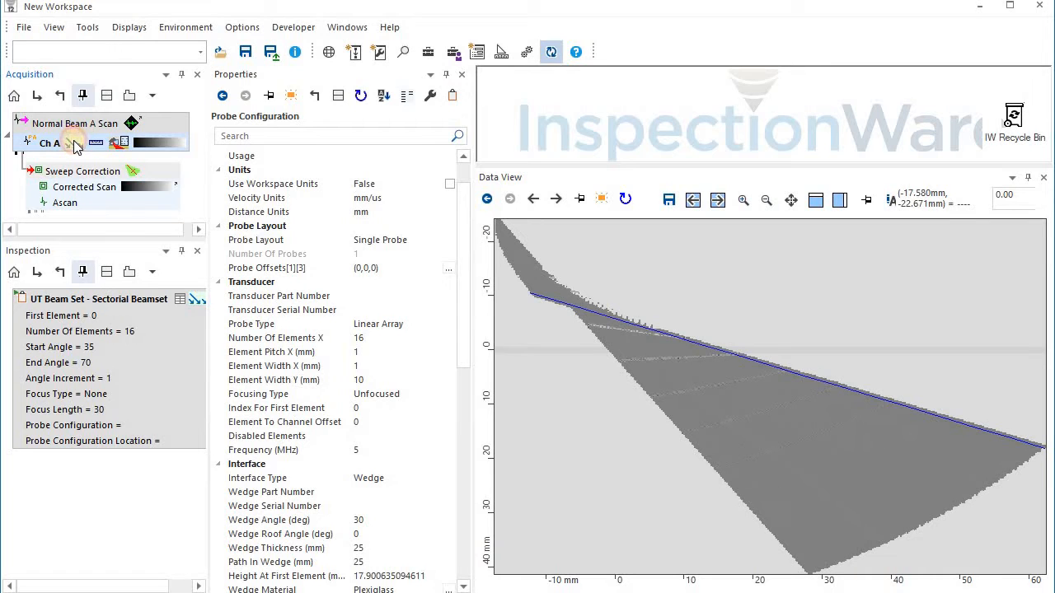
# Display the UT Beam Set properties and examine the sweep angles, elements, aperture, inspection mode and the selected beam's details.
pyautogui.moveTo(74, 145); pyautogui.dragTo(363, 123)
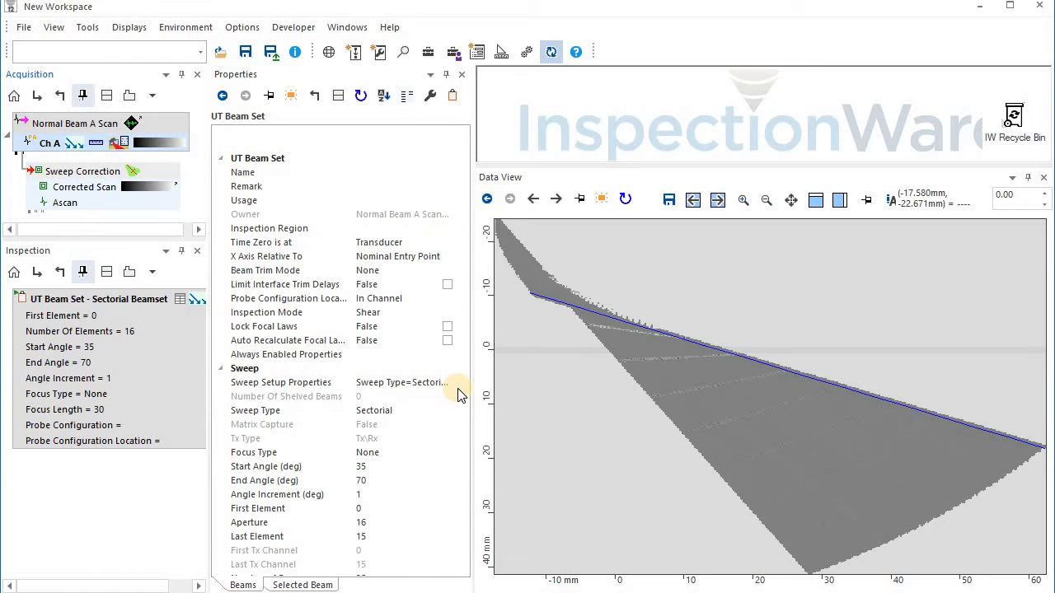
pyautogui.scroll(-3, 463, 476)
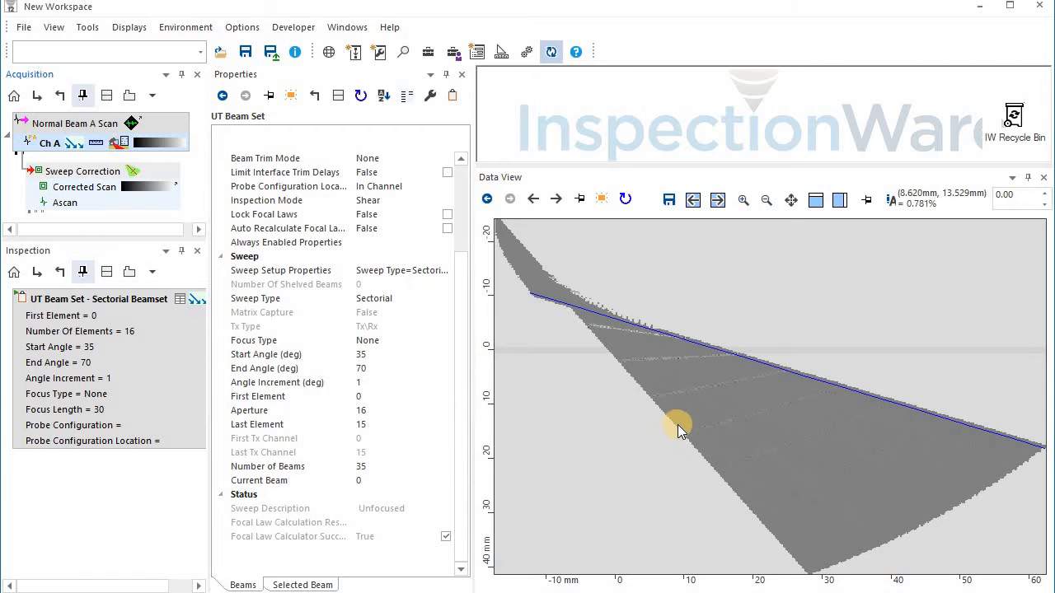
pyautogui.click(379, 355)
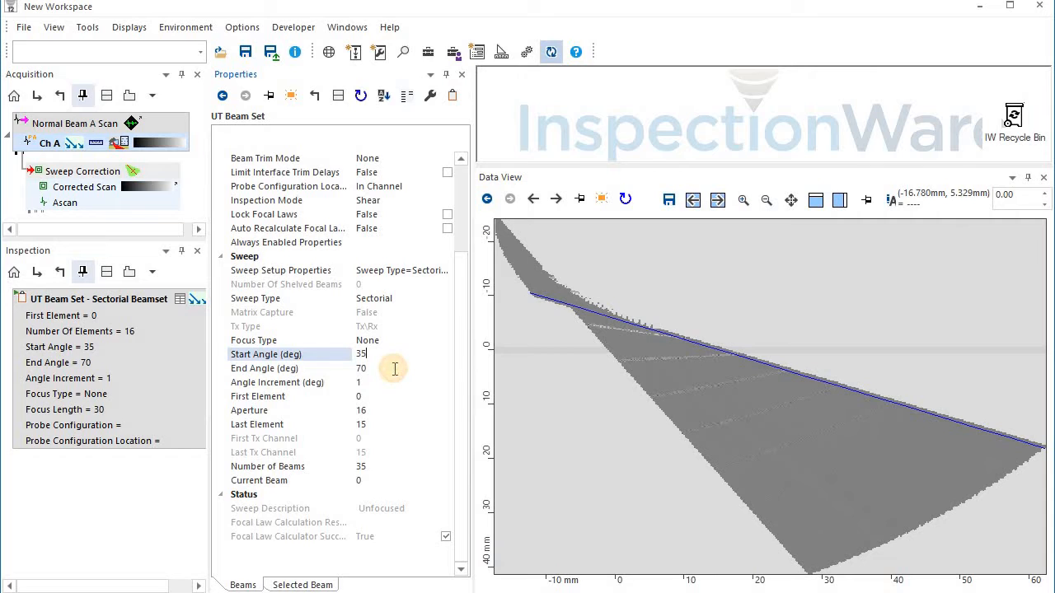
pyautogui.click(394, 369)
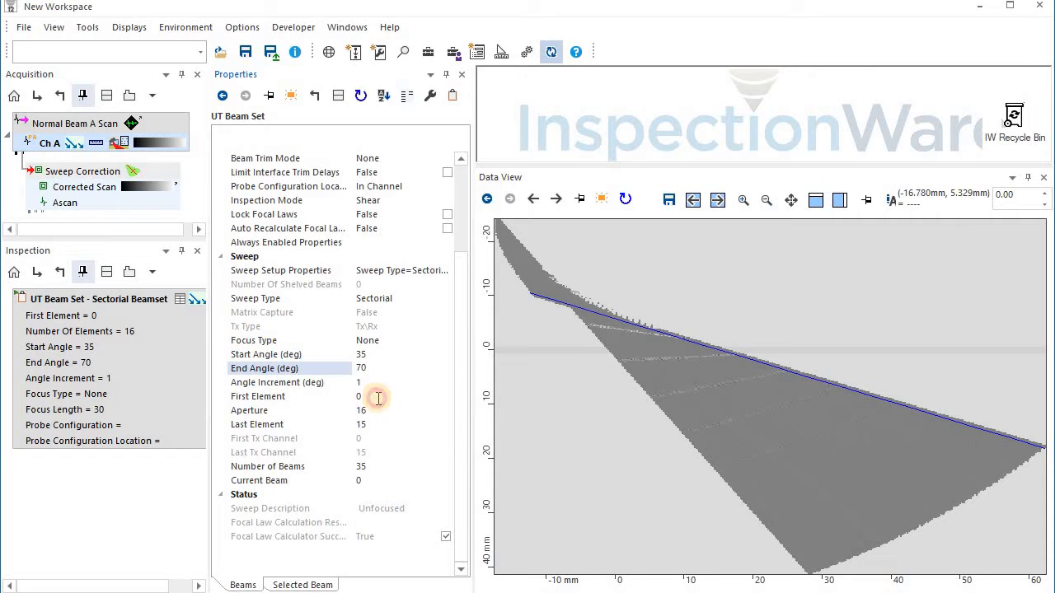
pyautogui.click(377, 397)
pyautogui.click(382, 412)
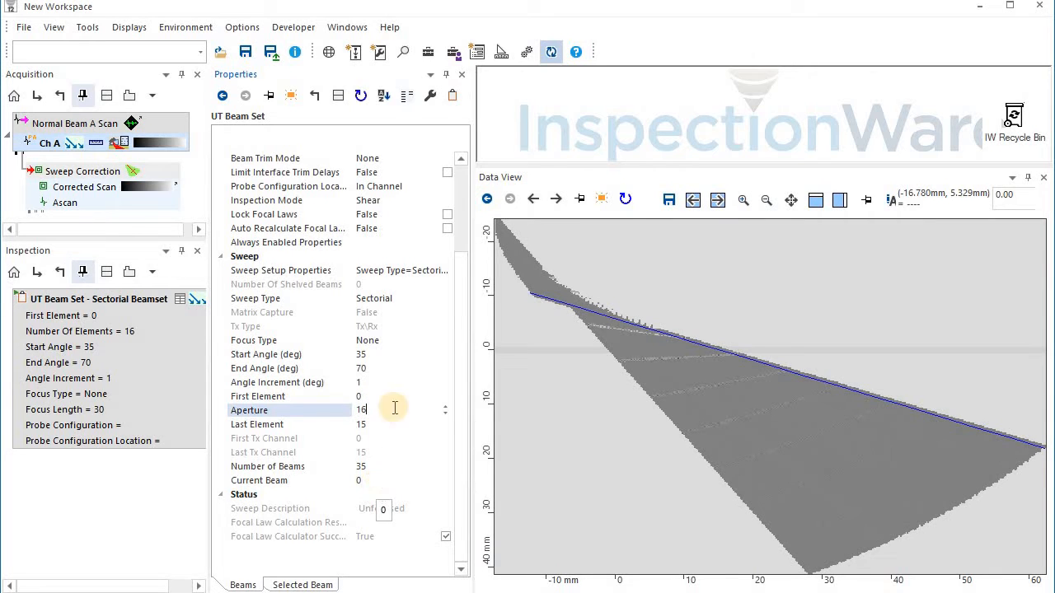
pyautogui.click(401, 200)
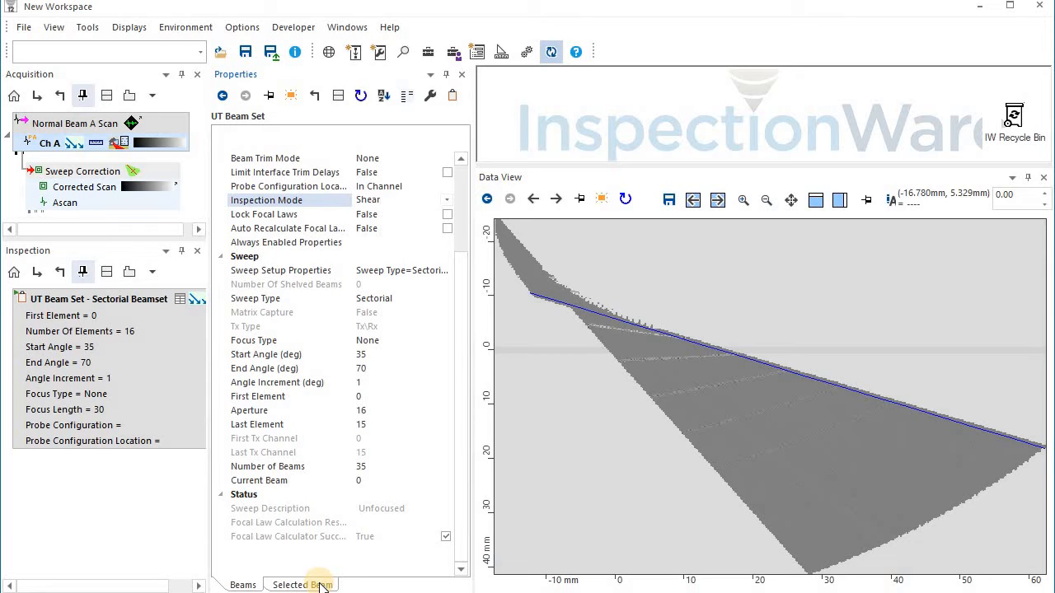
pyautogui.click(360, 482)
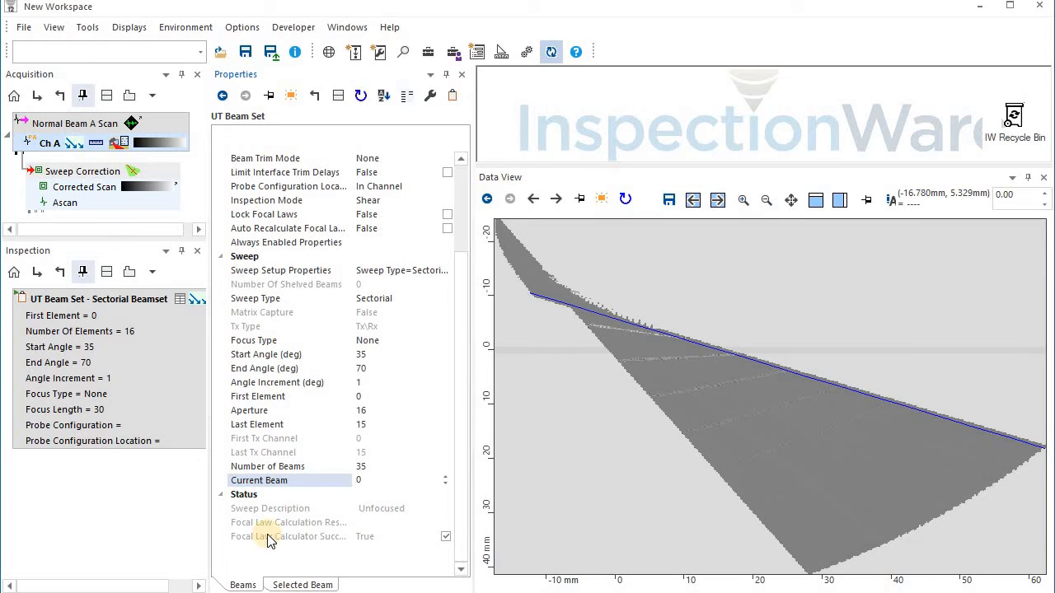
pyautogui.click(317, 586)
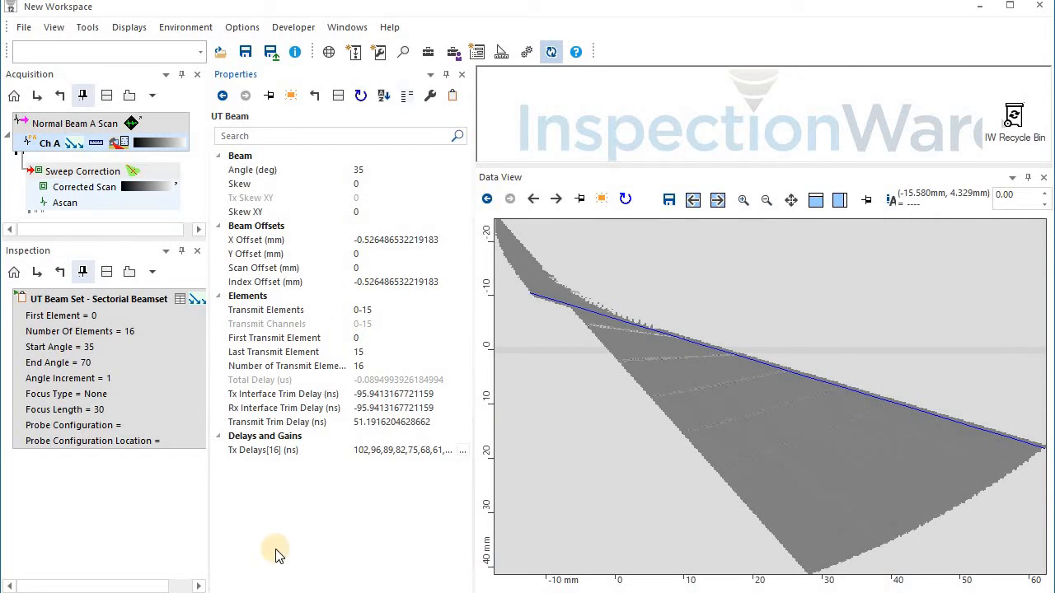
# Set the UT Beam Set's current beam to 30 and display the selected beam's properties.
pyautogui.click(224, 97)
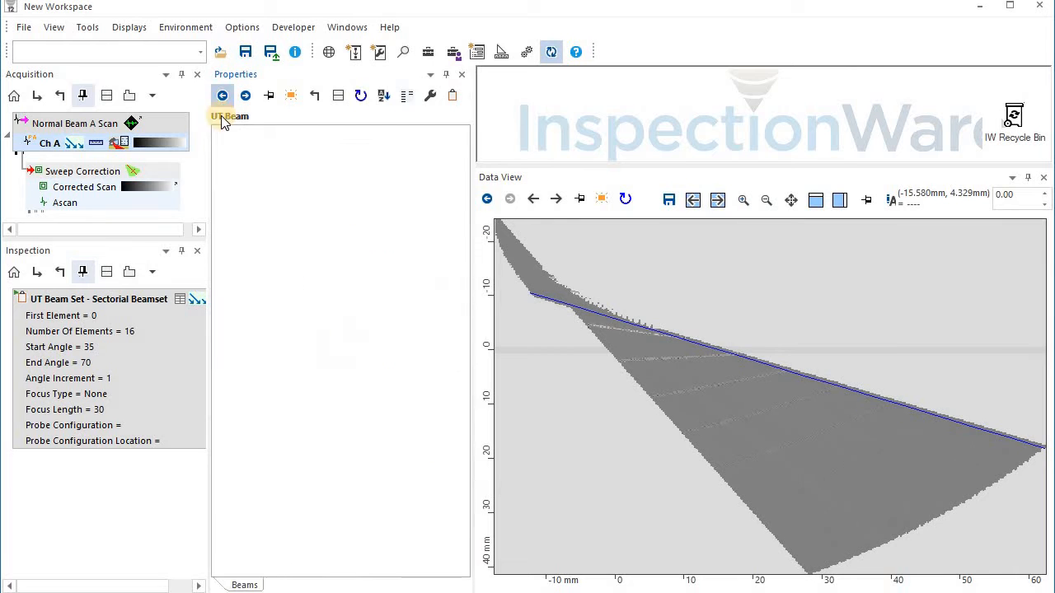
pyautogui.scroll(-3, 393, 525)
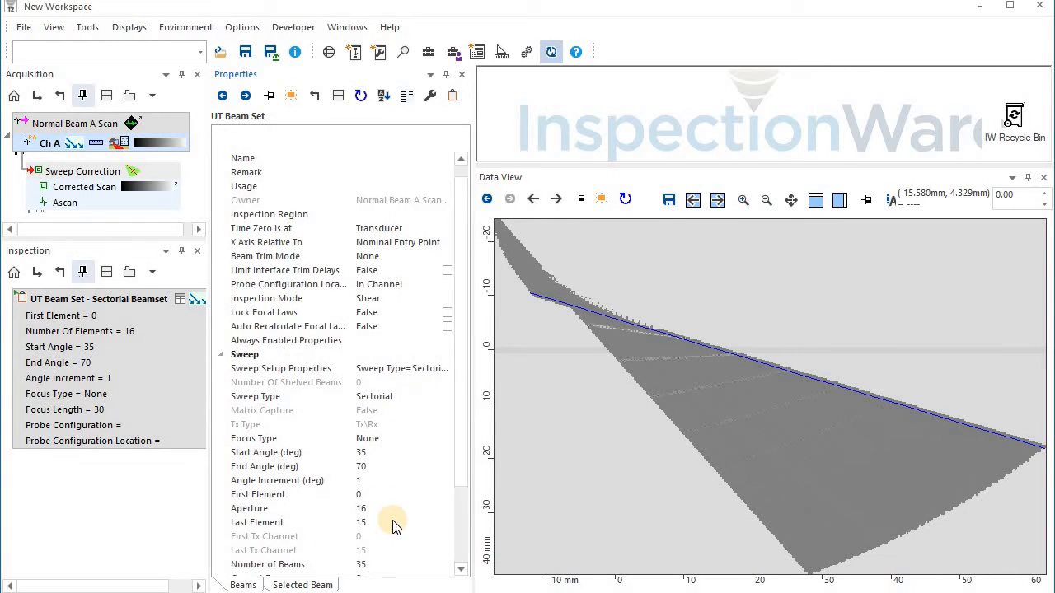
pyautogui.scroll(1, 378, 505)
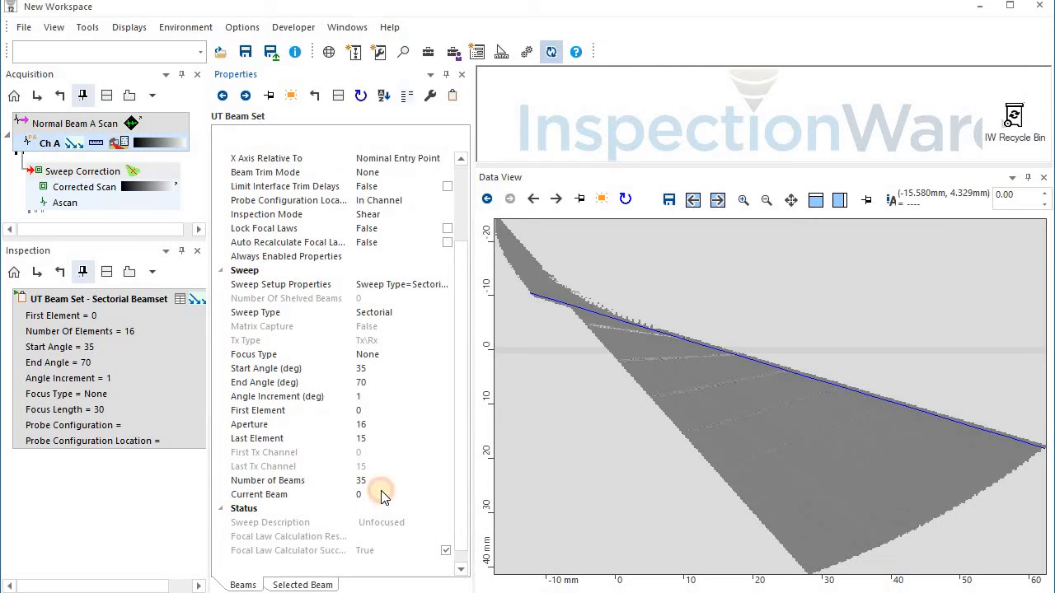
pyautogui.click(313, 496)
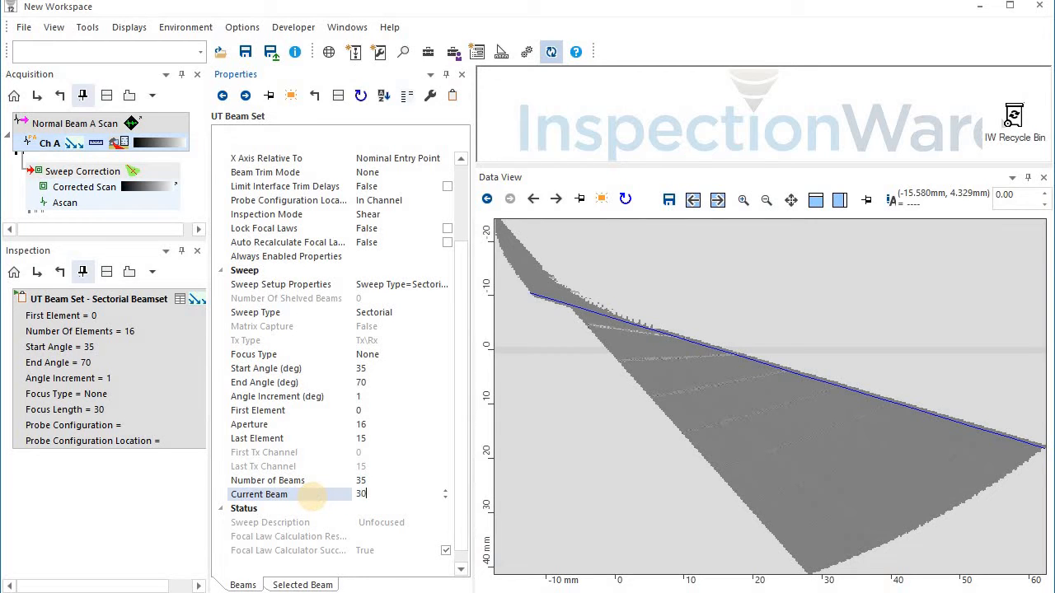
pyautogui.click(300, 583)
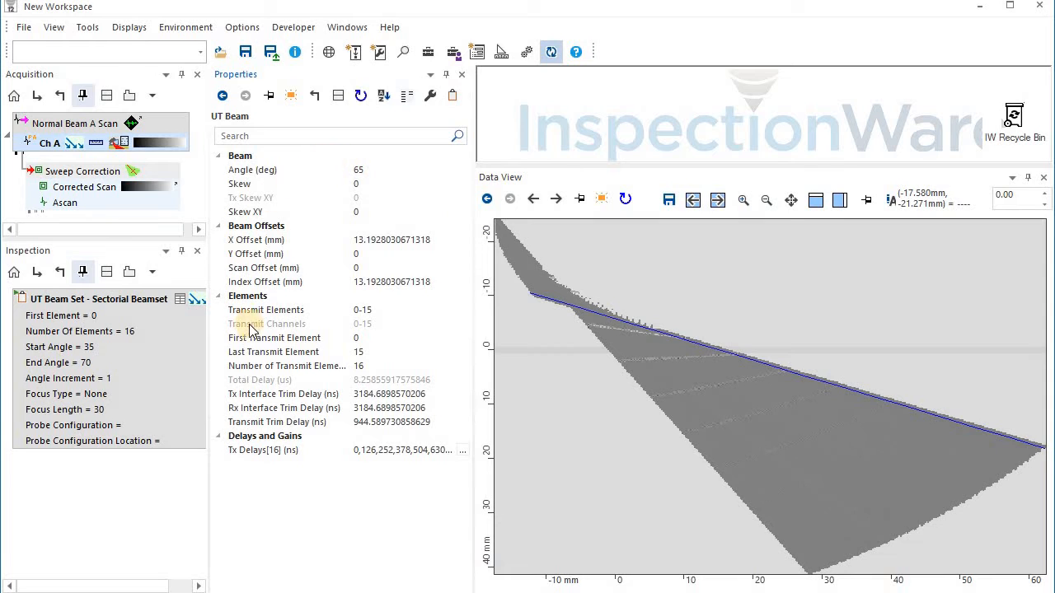
# Return to the UT Beam Set properties and examine its sweep settings and the selected beam's details.
pyautogui.click(223, 96)
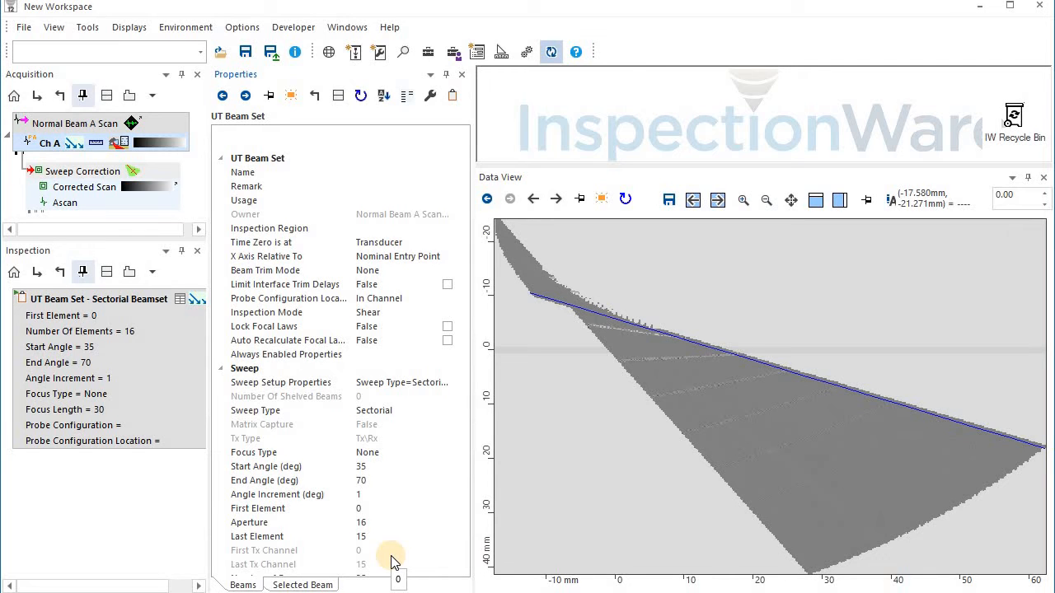
pyautogui.click(307, 585)
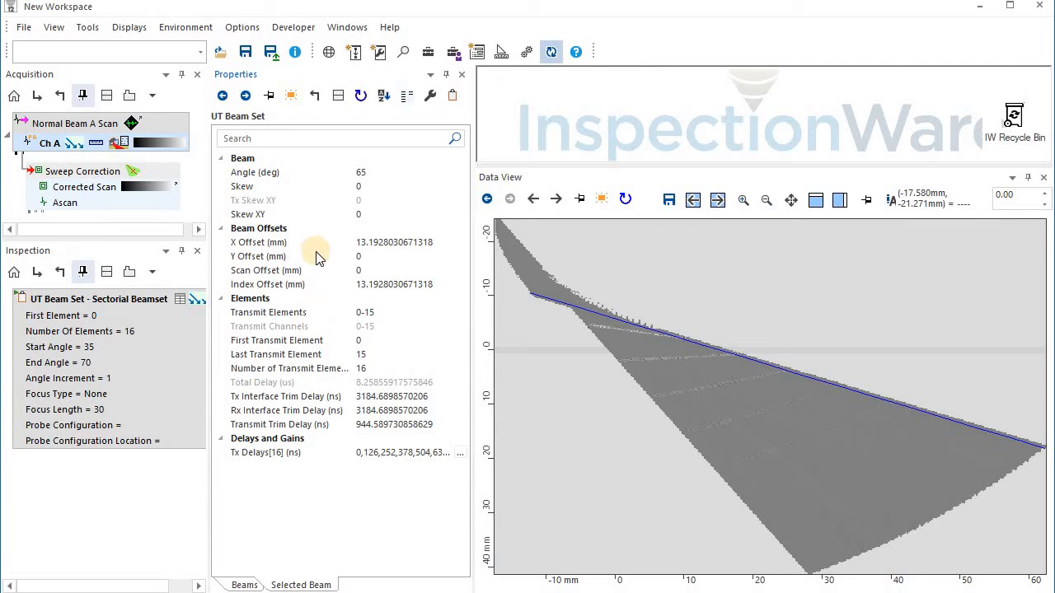
pyautogui.click(243, 585)
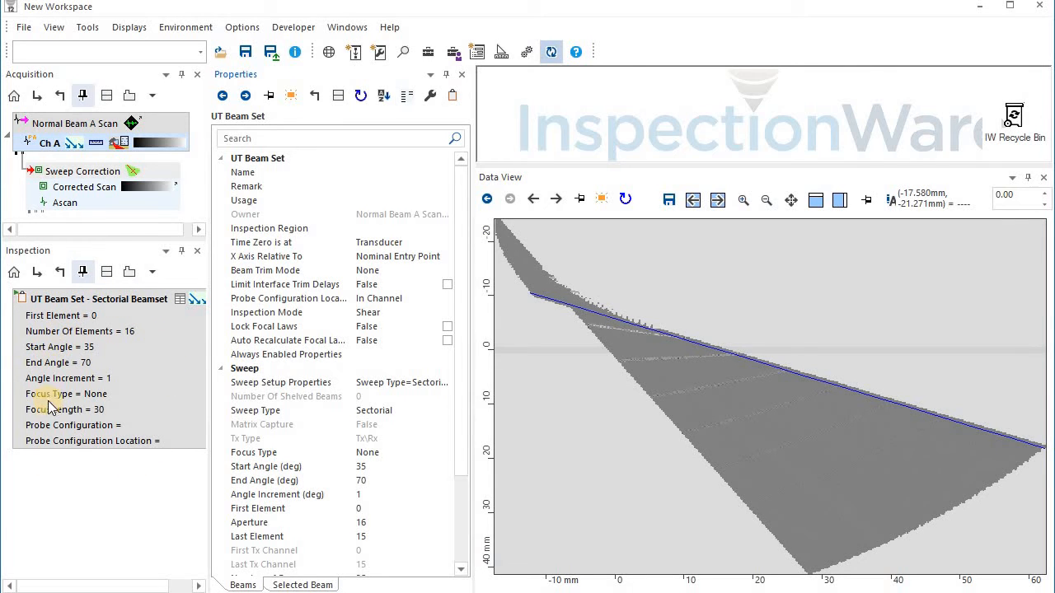
# Add a Linear Beamset focal law task from Ch A's UT Beam Set to the Inspection sequence below the Sectorial Beamset.
pyautogui.rightClick(75, 145)
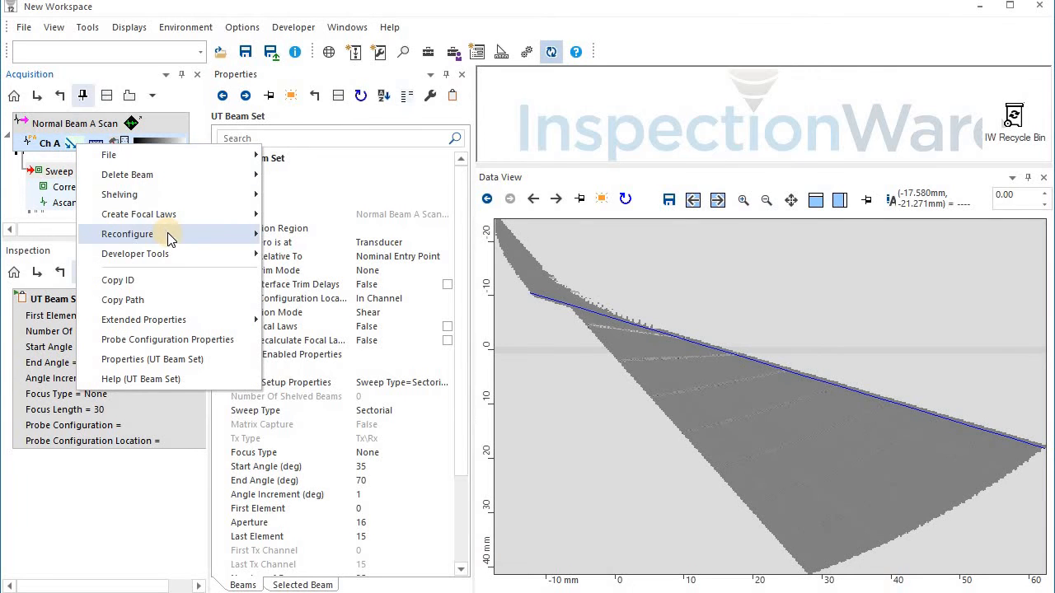
pyautogui.moveTo(196, 227)
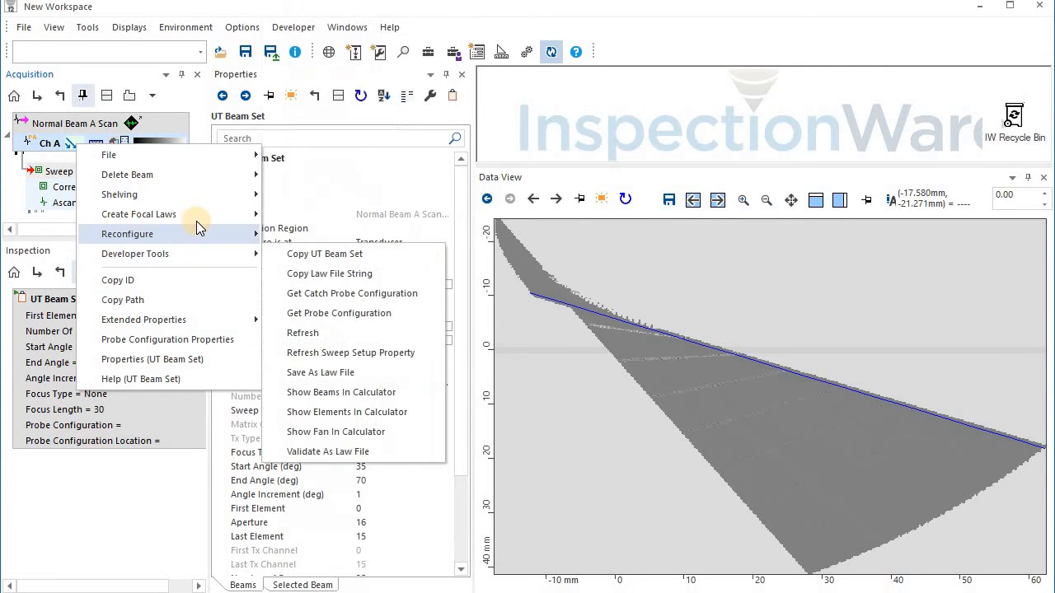
pyautogui.moveTo(251, 216)
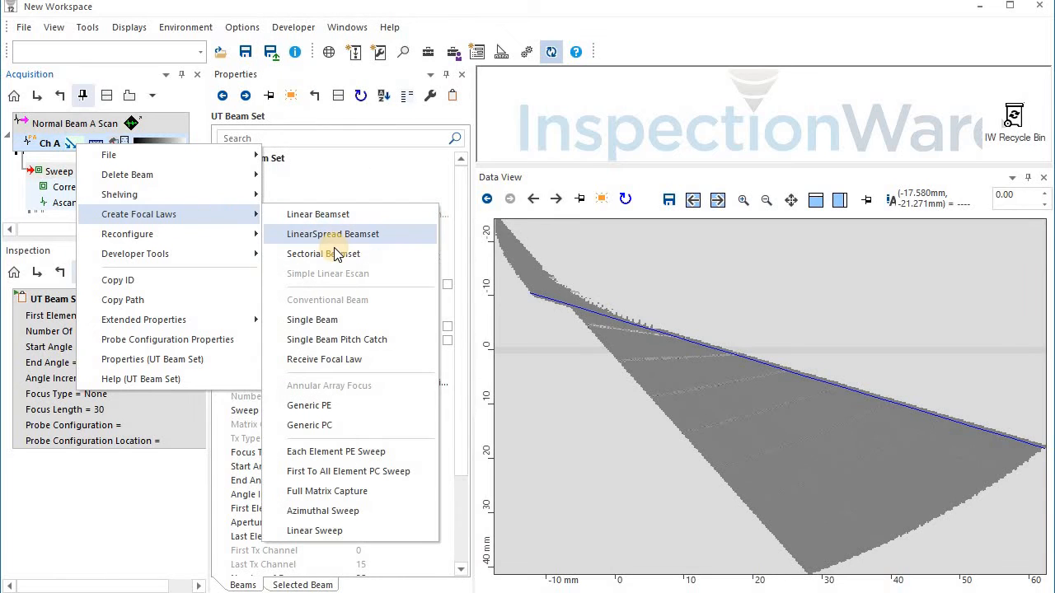
pyautogui.moveTo(335, 214); pyautogui.dragTo(128, 491)
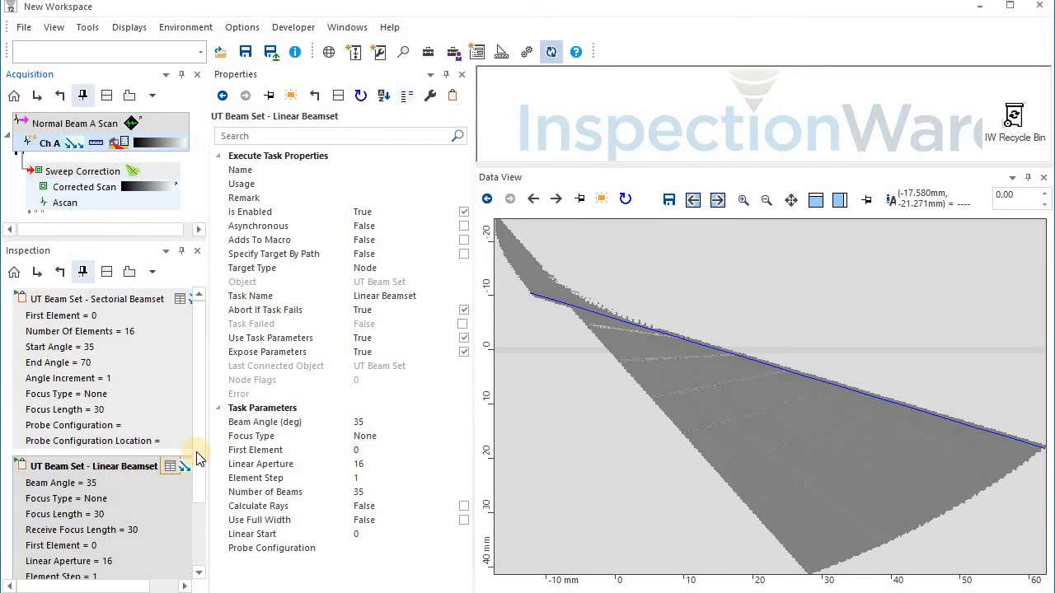
# Display only the task parameters of the UT Beam Set - Linear Beamset task in the Properties view.
pyautogui.scroll(-1, 199, 483)
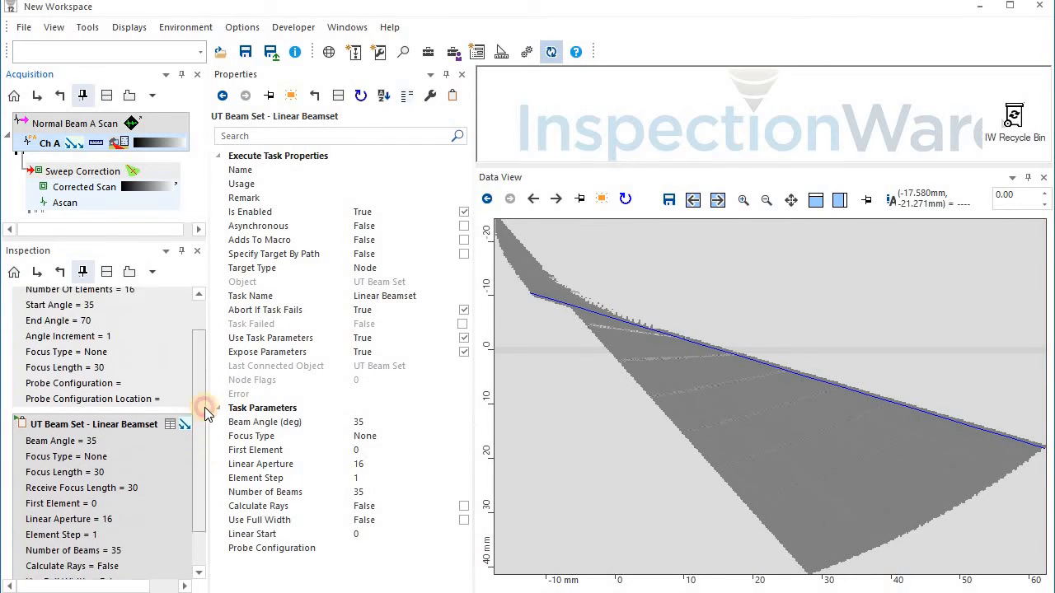
pyautogui.scroll(1, 206, 400)
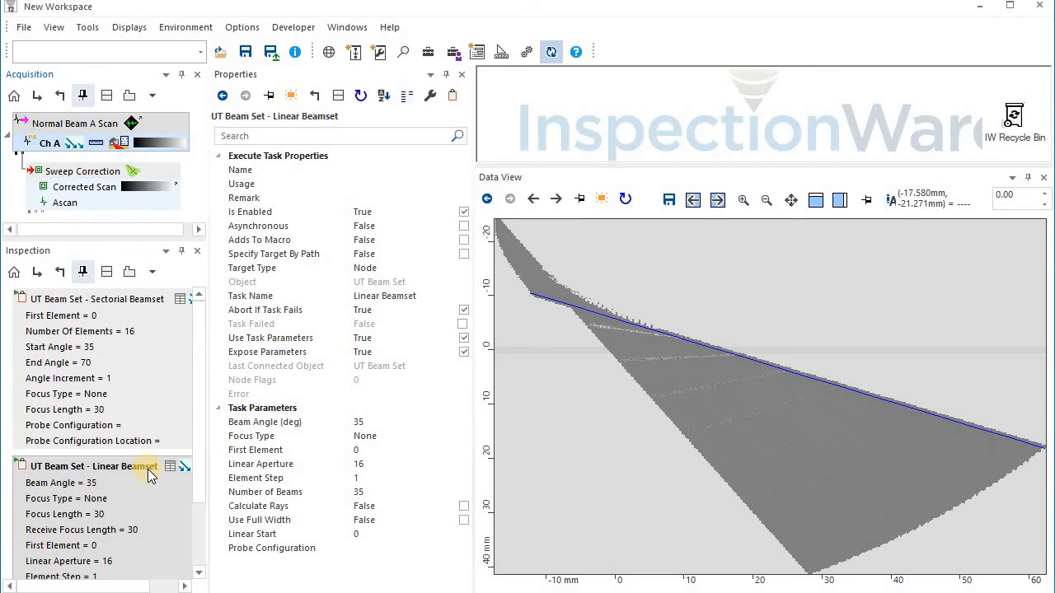
pyautogui.scroll(-2, 169, 453)
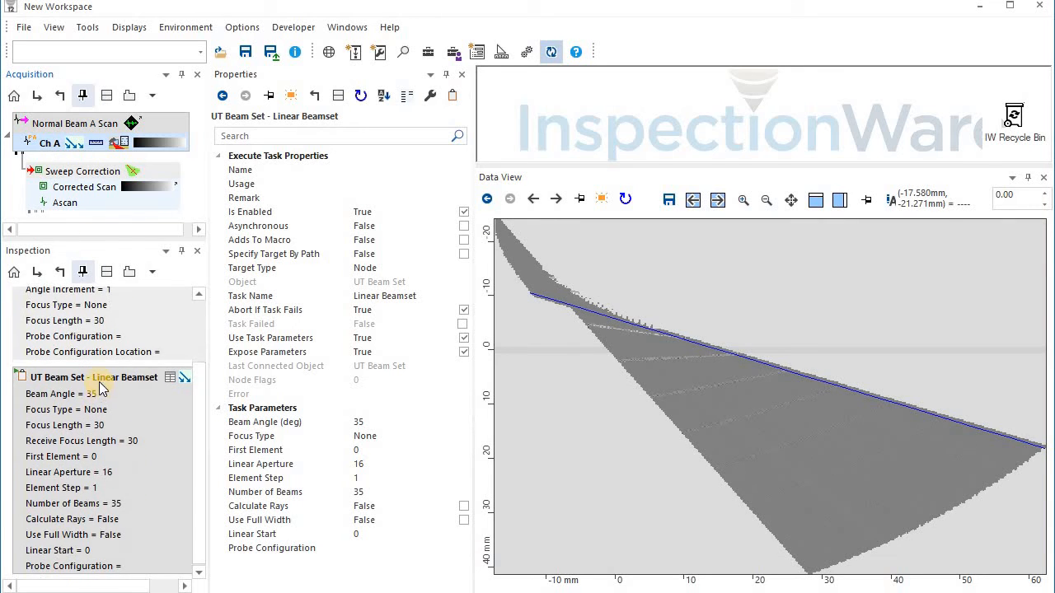
pyautogui.doubleClick(99, 378)
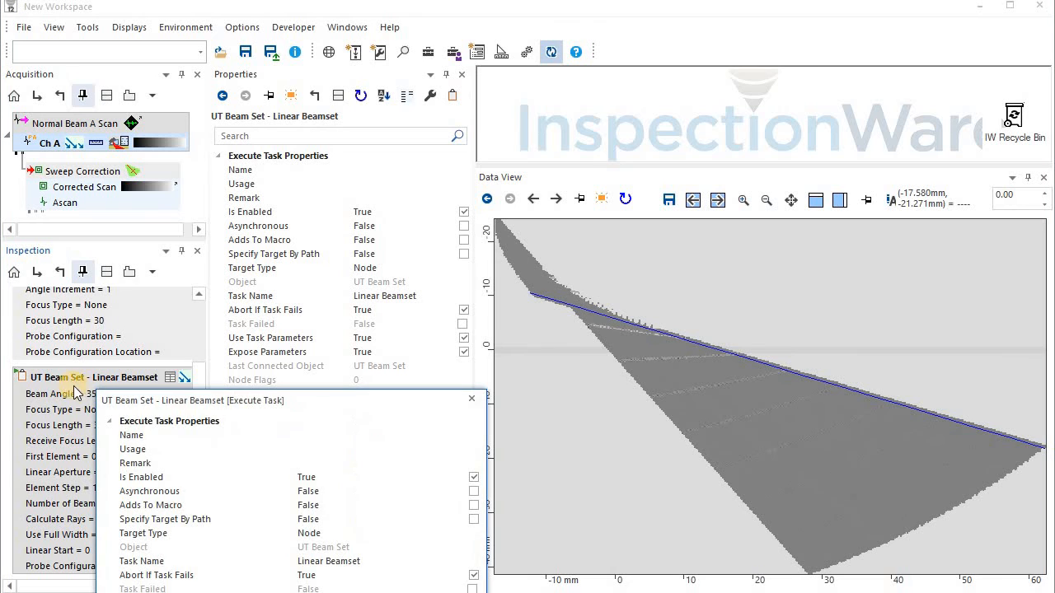
pyautogui.moveTo(173, 378); pyautogui.dragTo(399, 114)
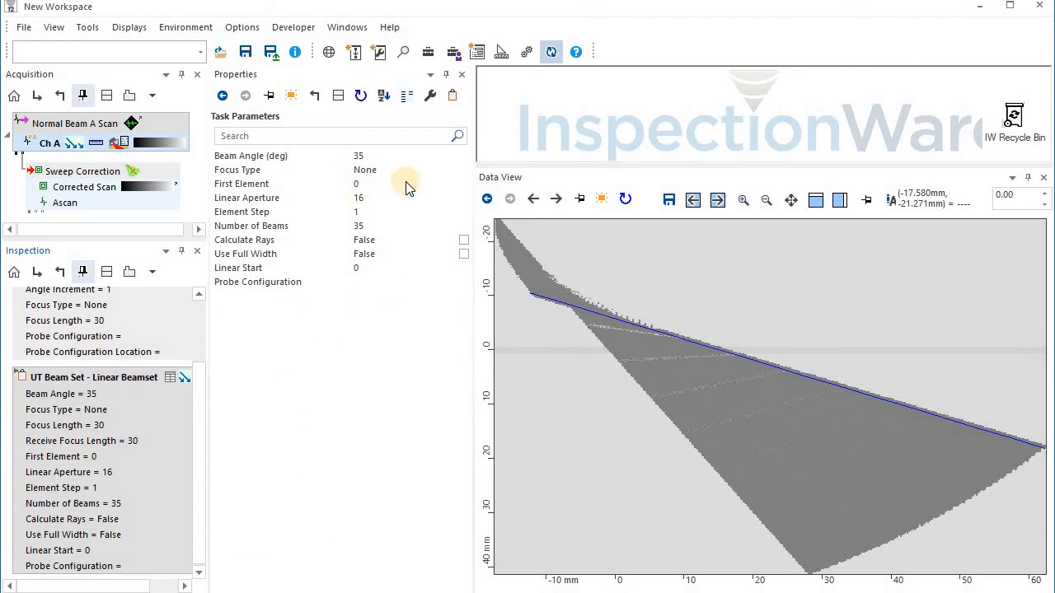
# Set the Linear Beamset's beam angle to 45 degrees and linear aperture to 8, and enable Use Full Width.
pyautogui.click(412, 152)
pyautogui.click(306, 155)
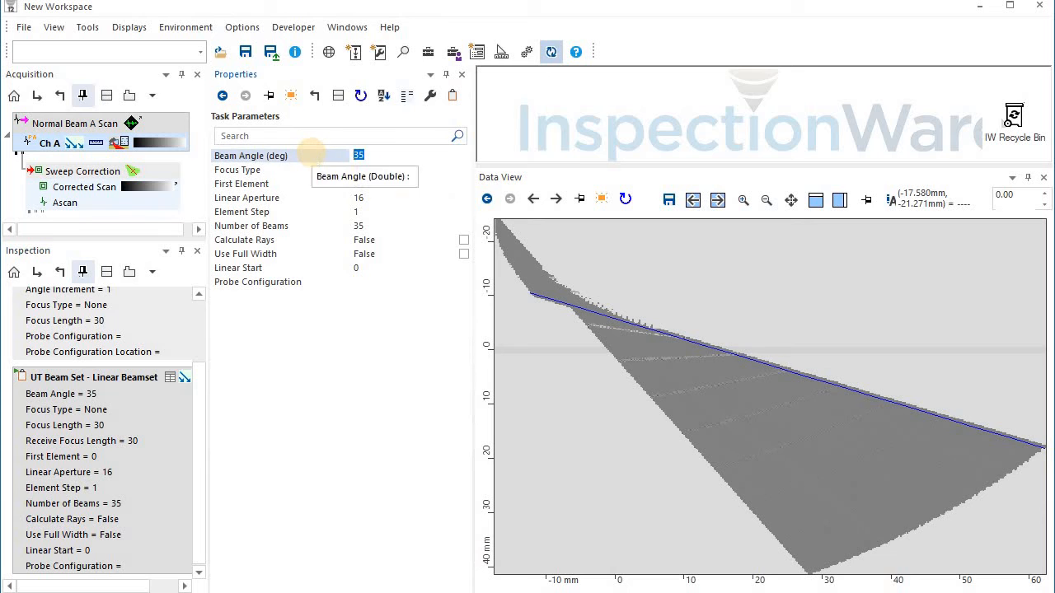
pyautogui.write('45')
pyautogui.click(371, 203)
pyautogui.click(318, 205)
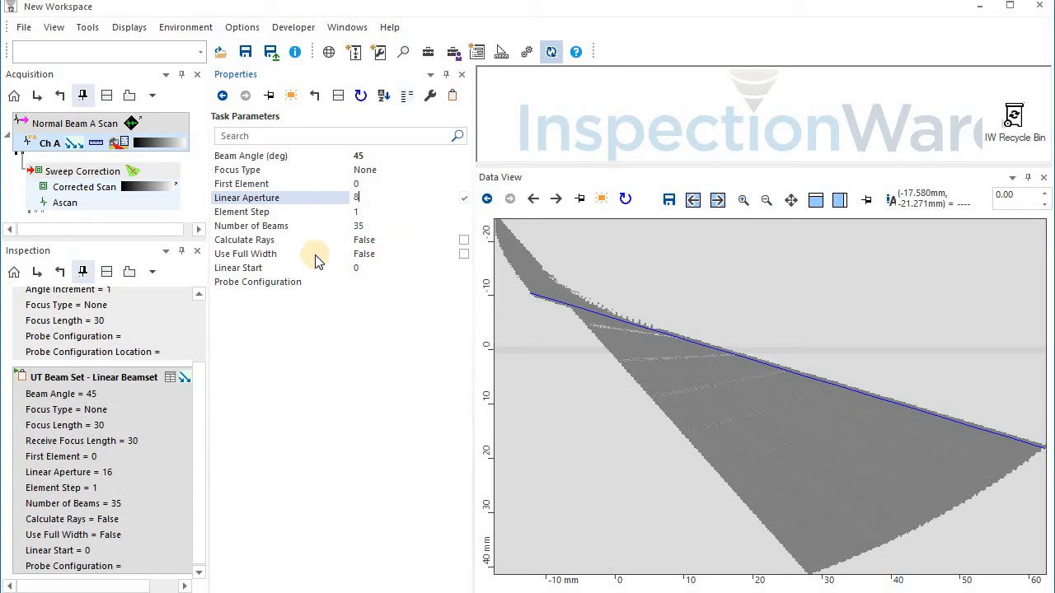
pyautogui.click(463, 255)
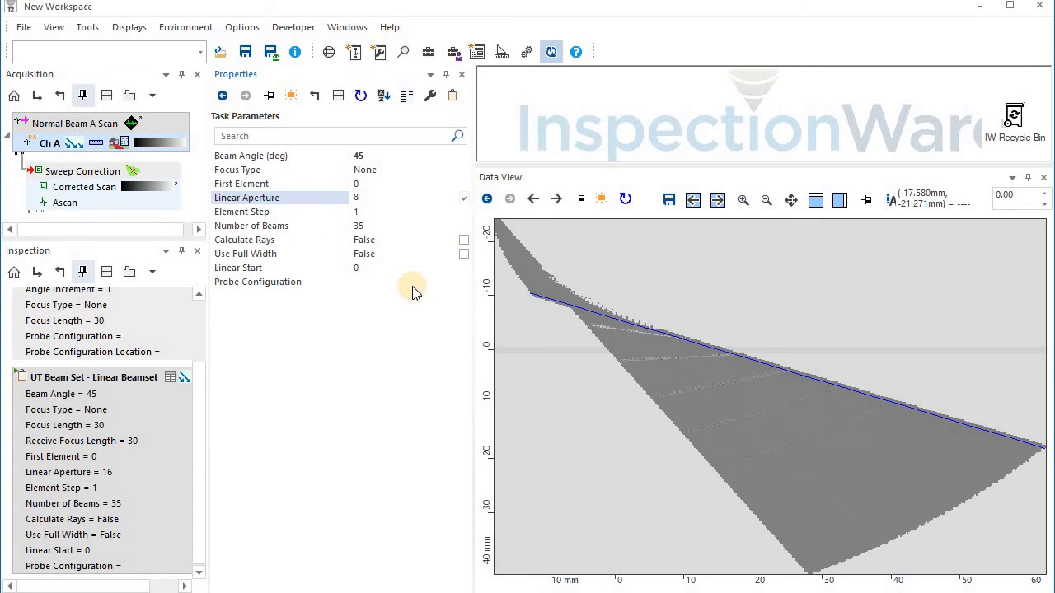
# Execute the Linear Beamset task to apply its focal laws to Ch A and view the linear scan.
pyautogui.rightClick(106, 380)
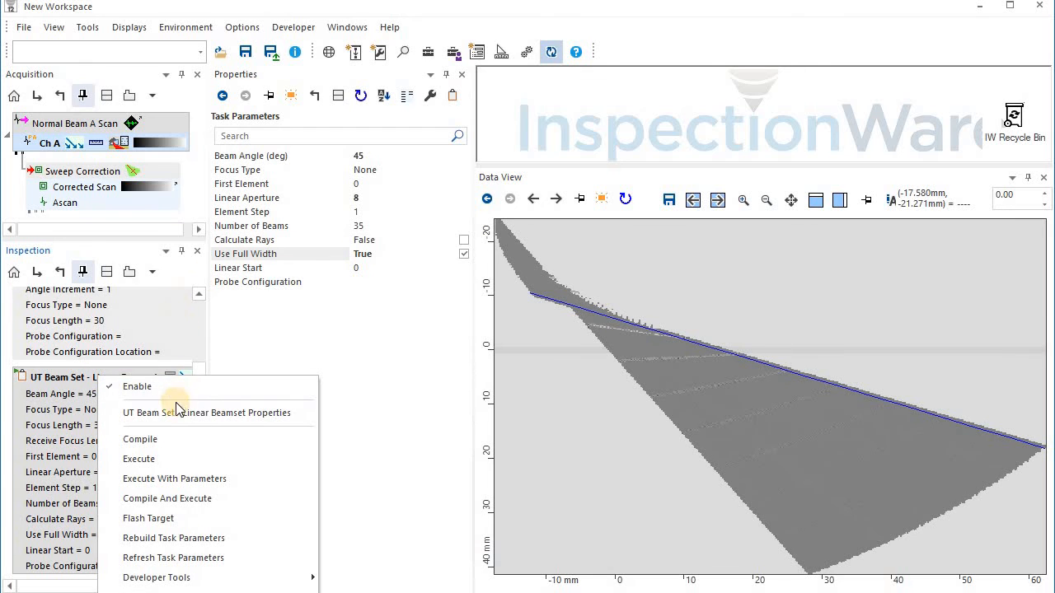
pyautogui.click(196, 465)
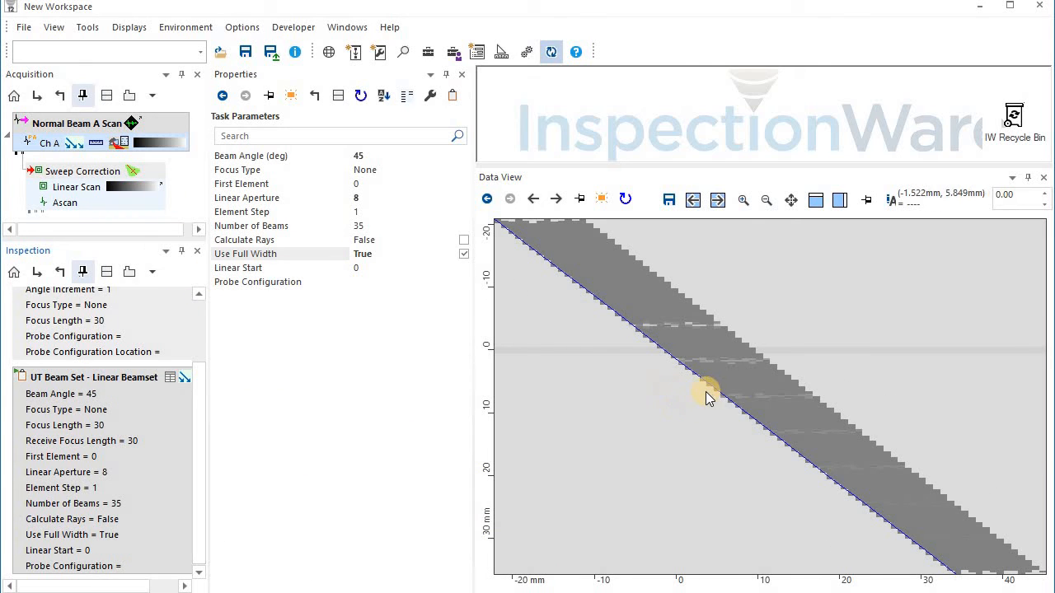
pyautogui.moveTo(705, 384)
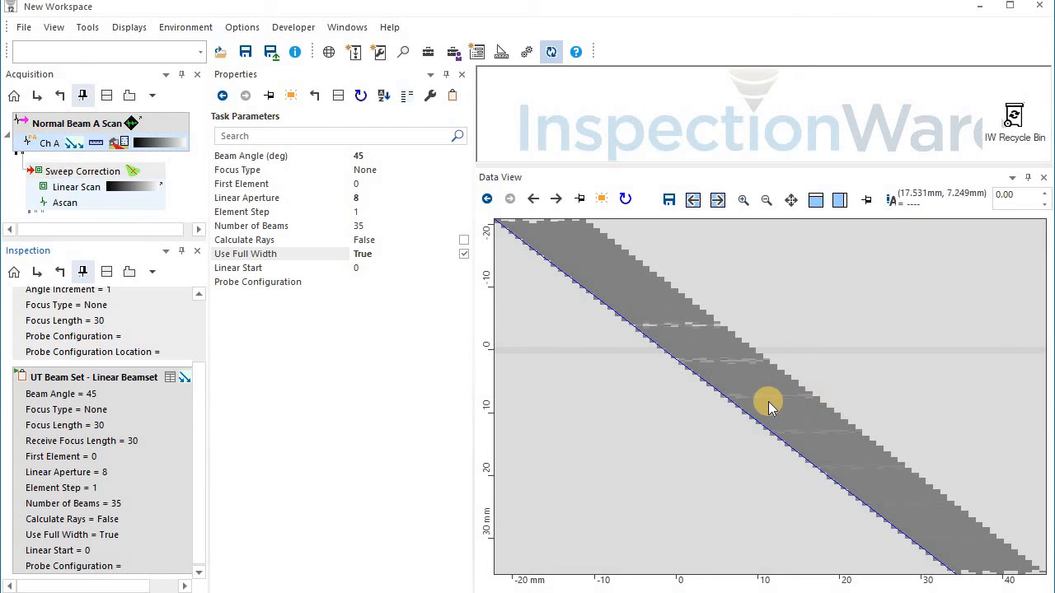
# Execute the UT Beam Set - Sectorial Beamset task to switch Ch A back to the sectorial scan.
pyautogui.moveTo(198, 440); pyautogui.dragTo(198, 301)
pyautogui.rightClick(190, 365)
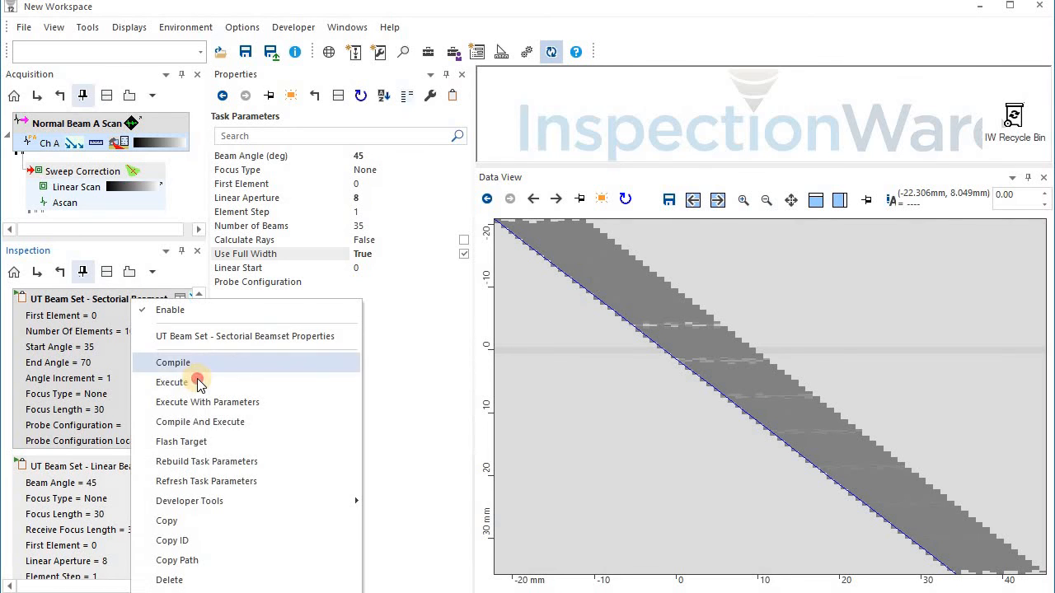
pyautogui.click(198, 384)
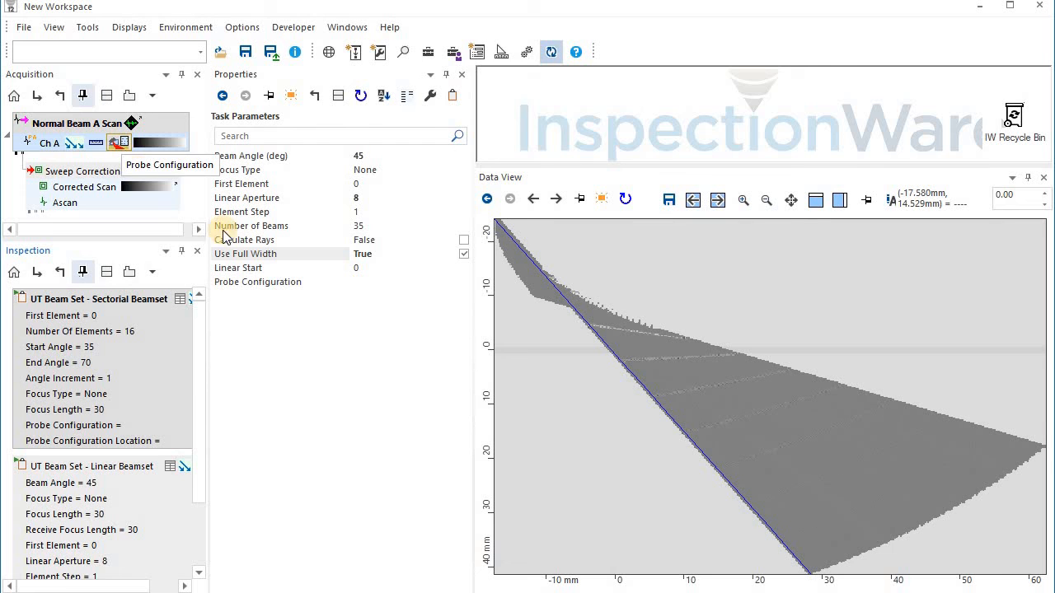
# Display Ch A's UT Beam Set properties and examine the currently selected beam's angle, offsets, elements and delays.
pyautogui.click(80, 149)
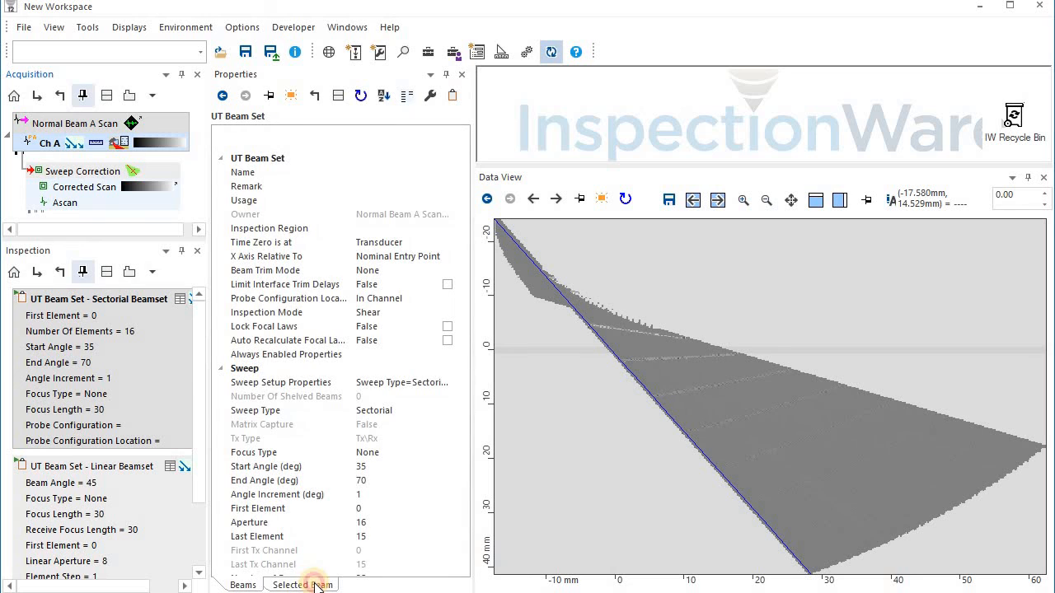
pyautogui.click(314, 585)
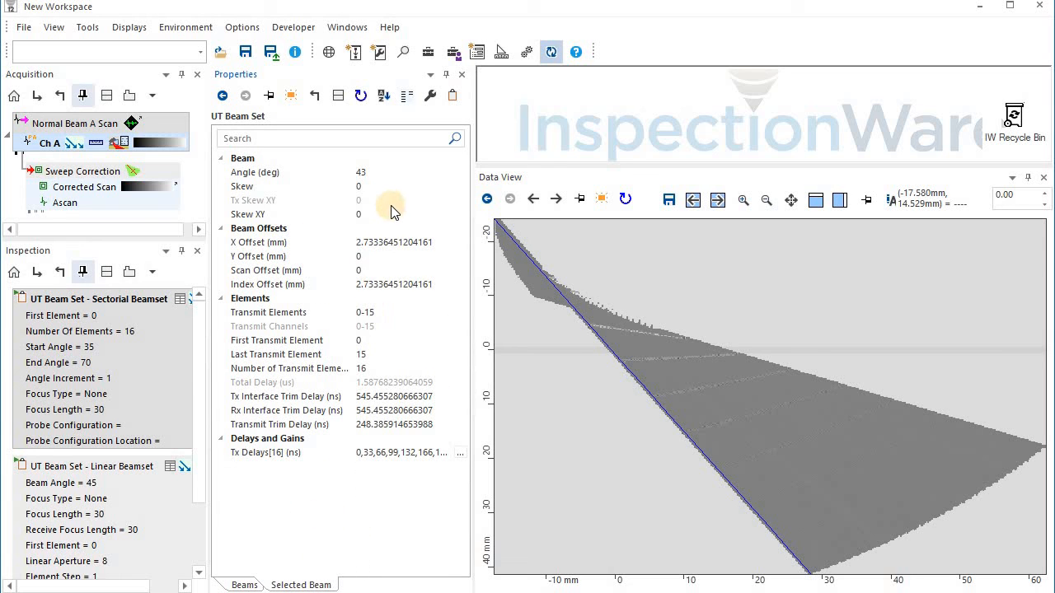